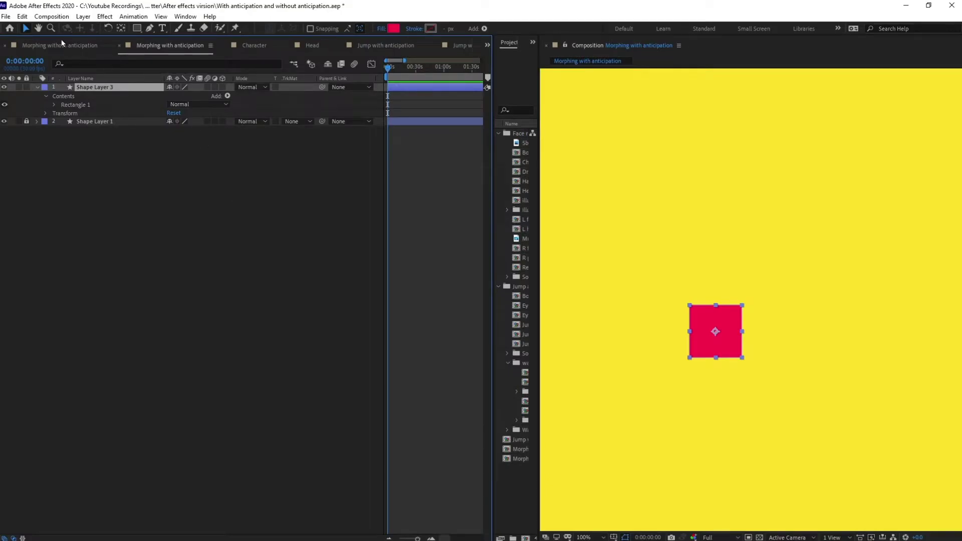
- View the red square in the Morphing without anticipation composition and return to Morphing with anticipation
left_click(61, 45)
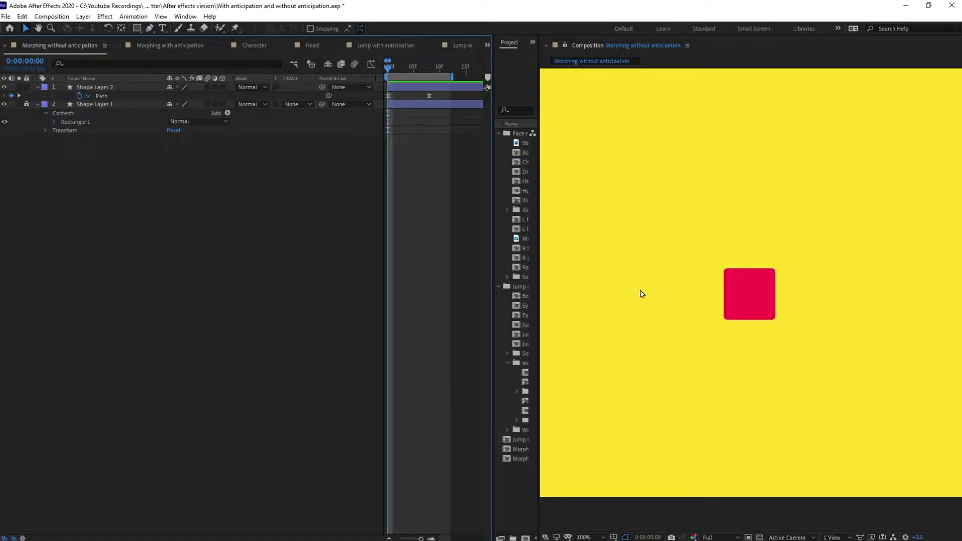
left_click(140, 46)
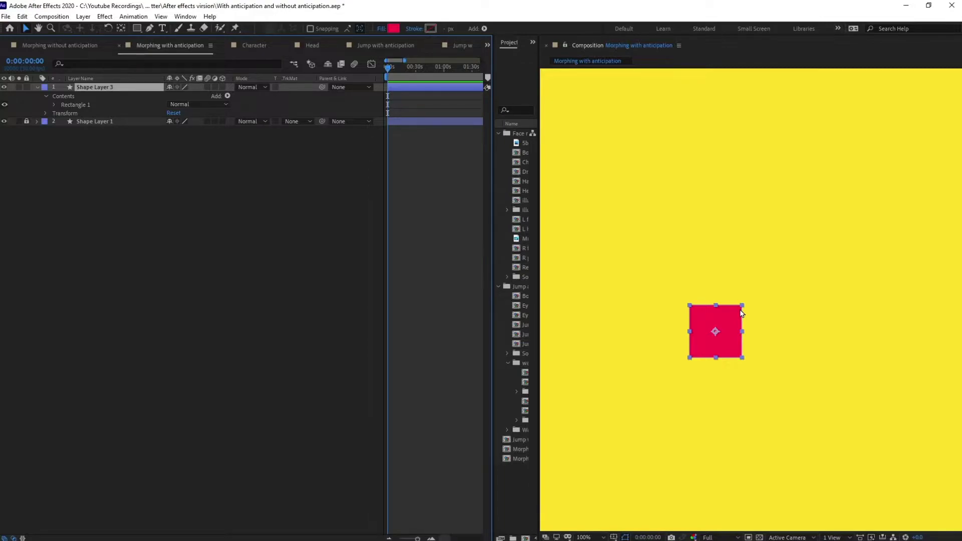
left_click(421, 251)
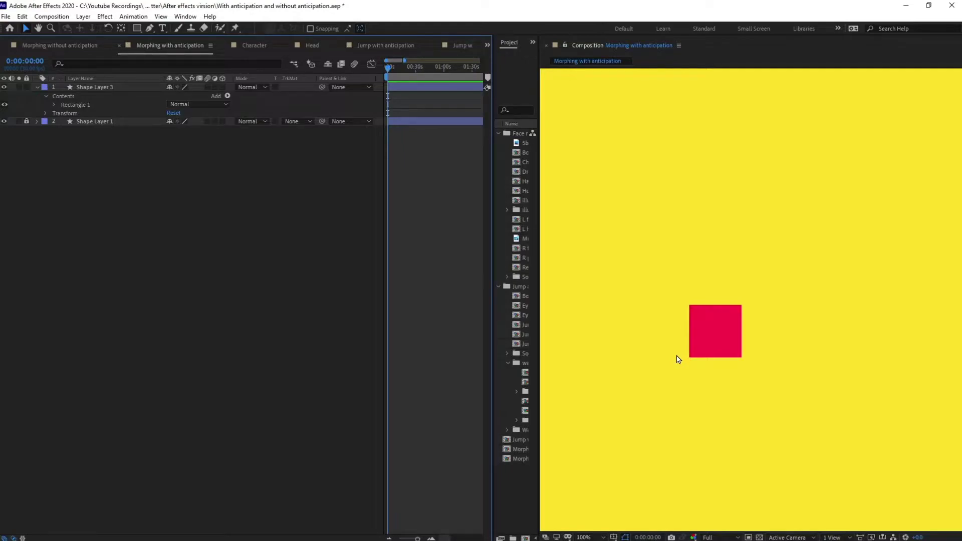
- Add a null object at the red square's bottom-left corner and parent Shape Layer 3 to it
right_click(145, 172)
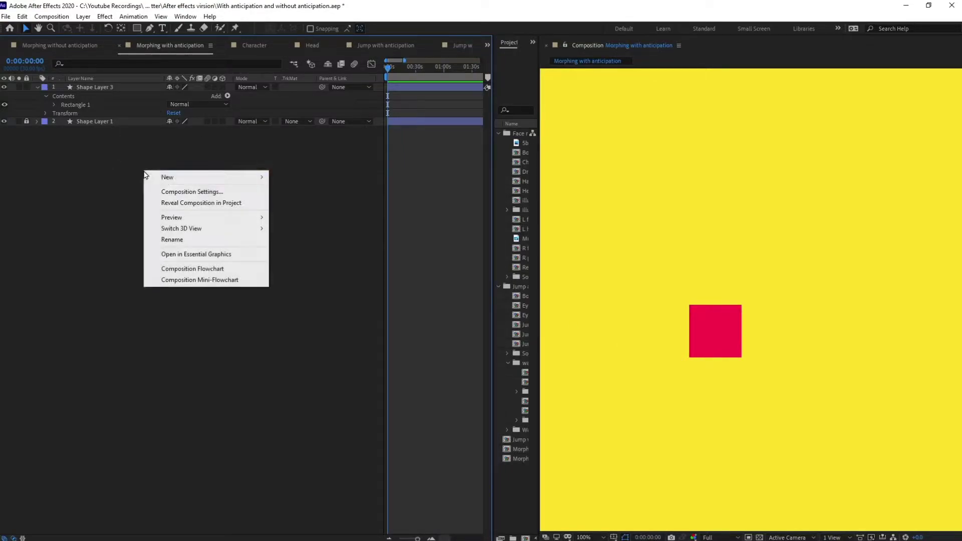
mouse_move(185, 178)
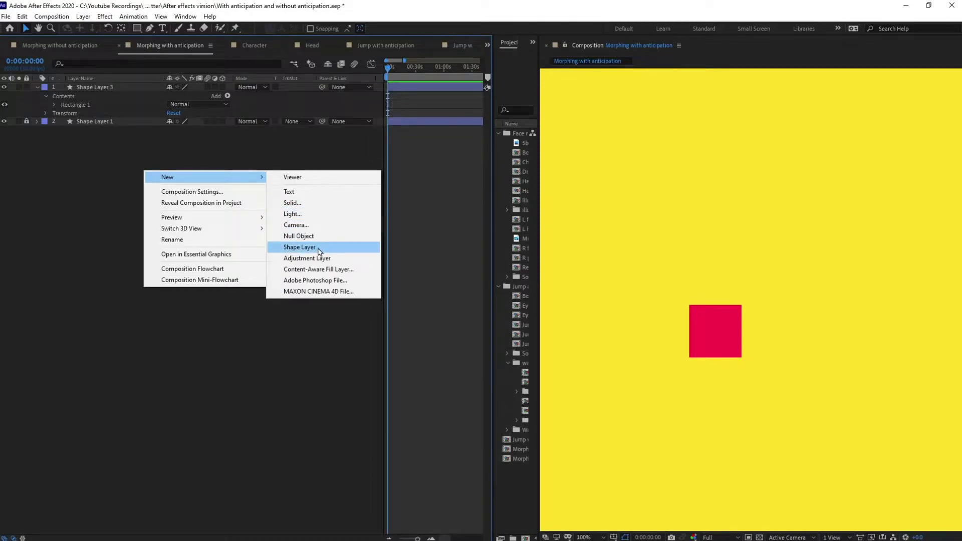
left_click(307, 236)
key("period")
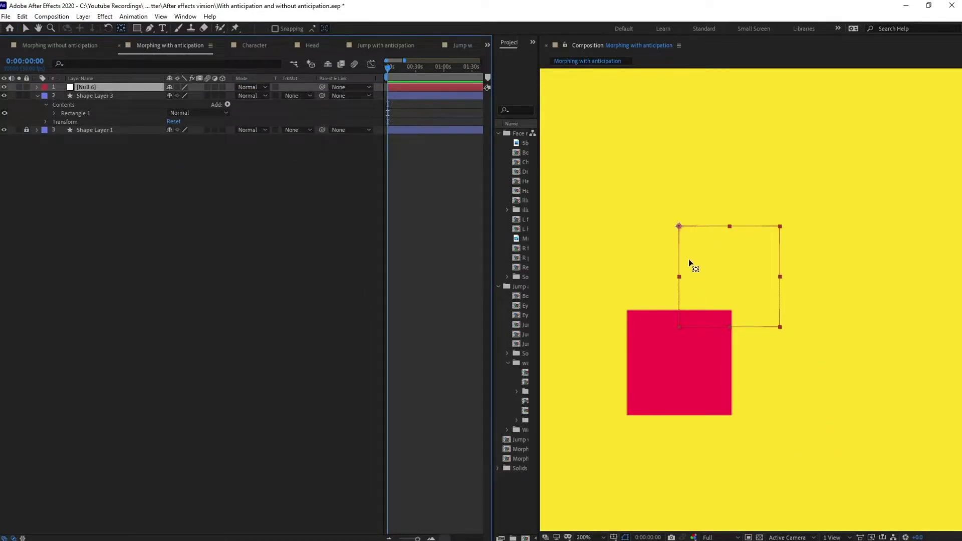
left_click_drag(680, 328, 632, 414)
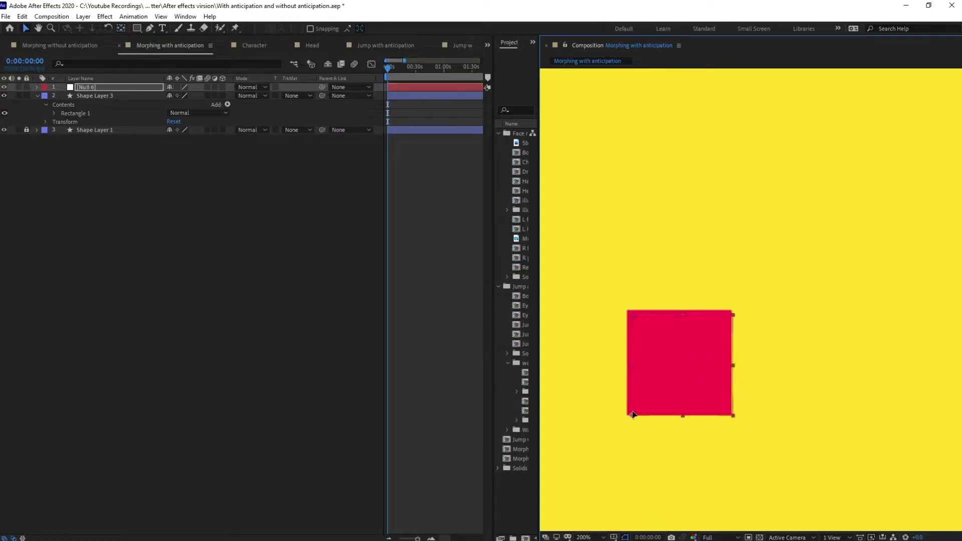
left_click(267, 337)
left_click(126, 96)
left_click_drag(321, 95, 141, 90)
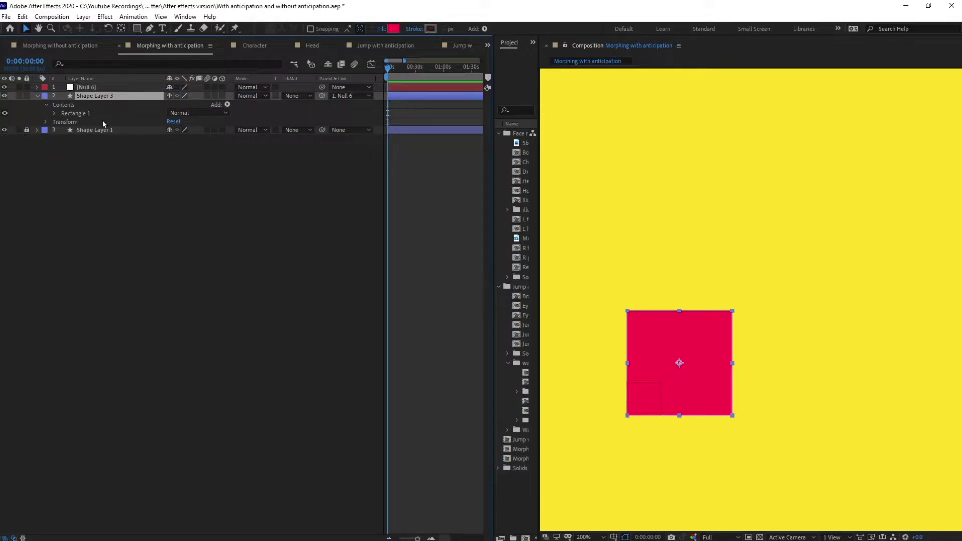
- Convert the Rectangle 1 path of Shape Layer 3 to a Bezier path and keyframe it at frame 0
left_click(55, 113)
right_click(84, 122)
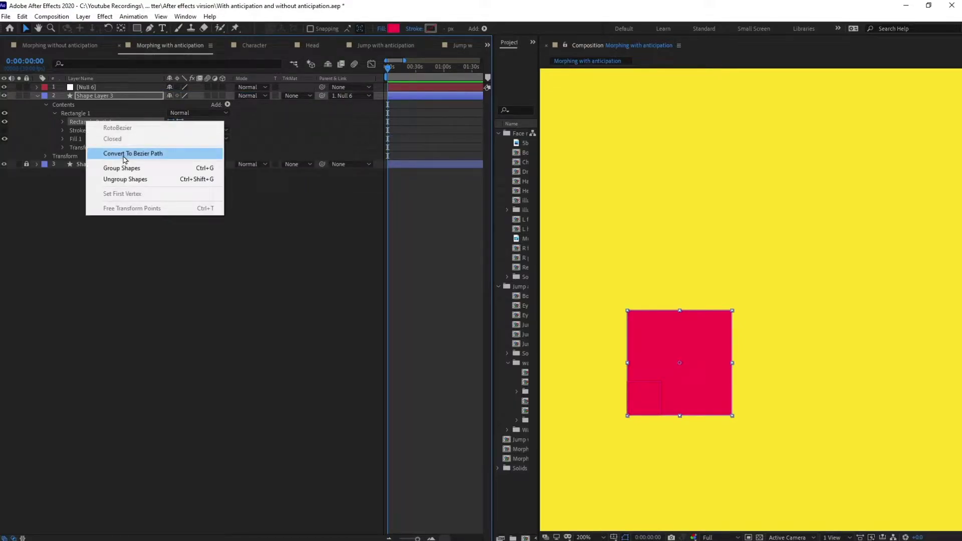
left_click(125, 153)
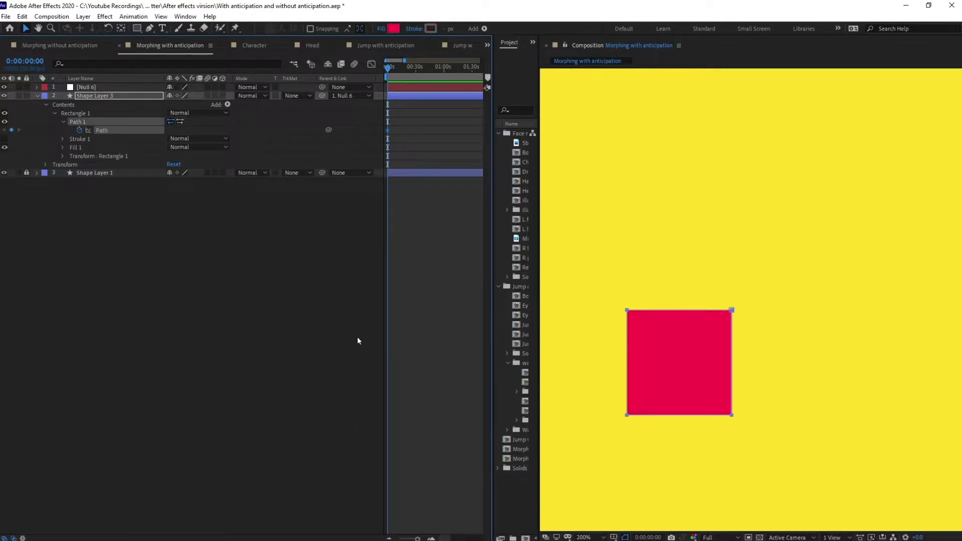
left_click(399, 224)
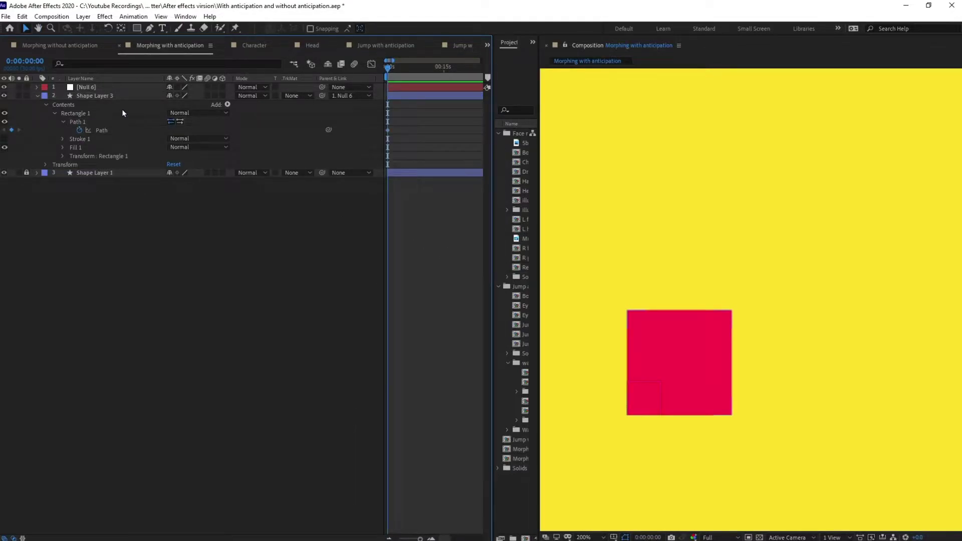
- Keyframe the null's rotation at frame 0 and set its rotation to -2° at frame 3
left_click(112, 89)
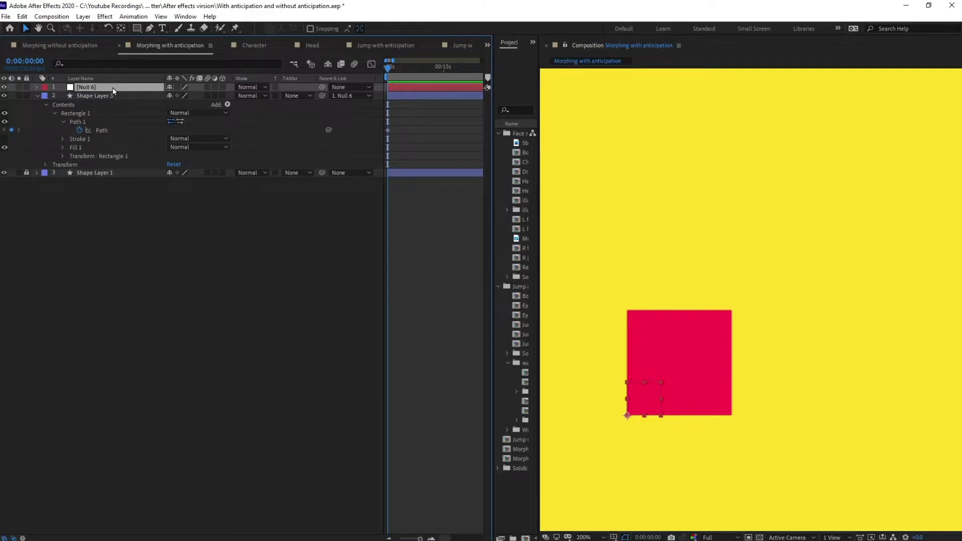
key("r")
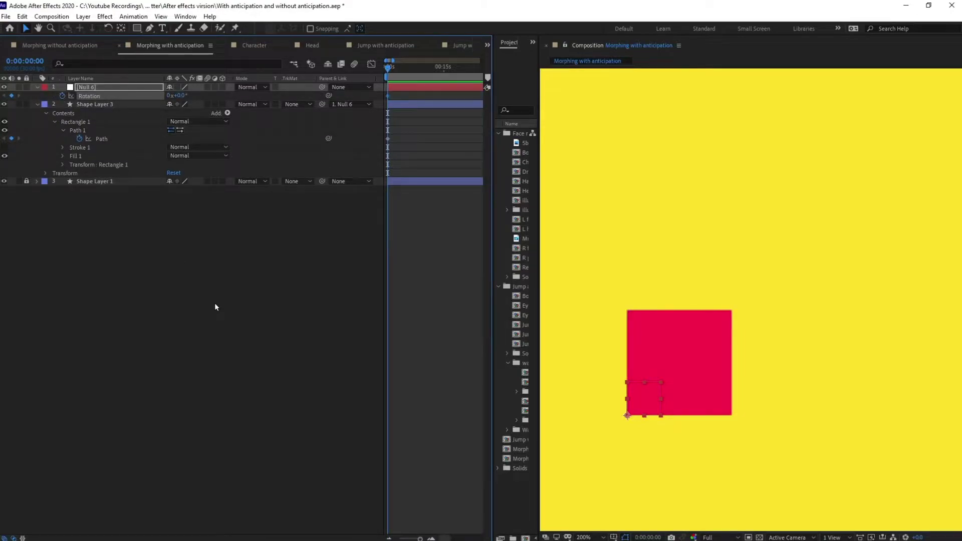
key("equal")
key("equal")
key("equal")
key("equal")
key("Page_Down")
key("Page_Down")
key("Page_Down")
key("equal")
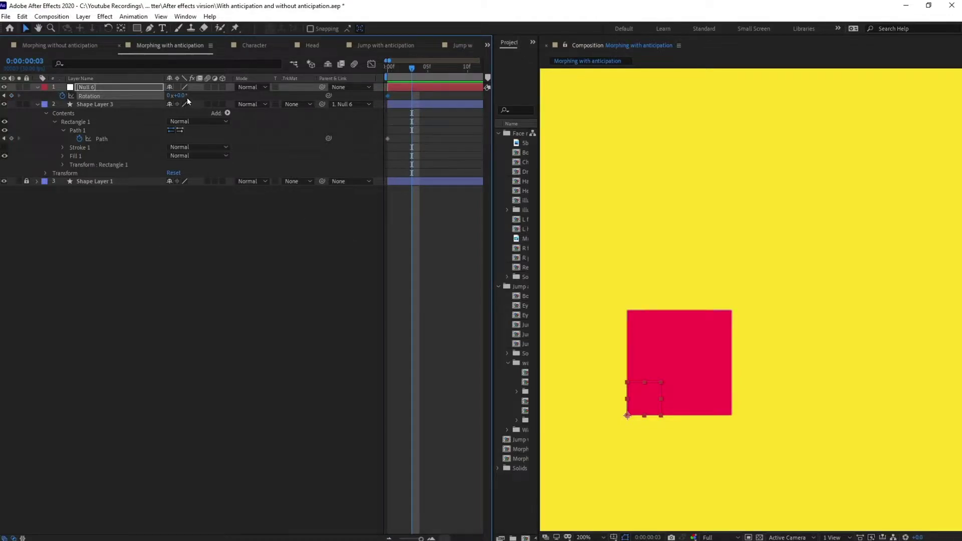
left_click_drag(186, 98, 178, 97)
left_click(184, 96)
type("-3")
key("Return")
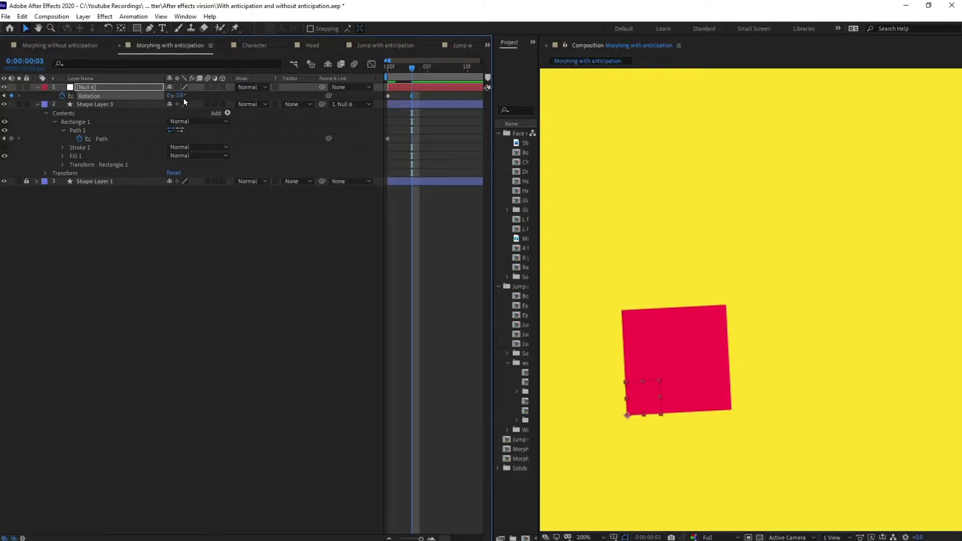
left_click(180, 96)
type("-2")
key("Return")
- Copy the null's first rotation keyframe to frame 6 and apply Easy Ease to all three rotation keyframes
key("Page_Down")
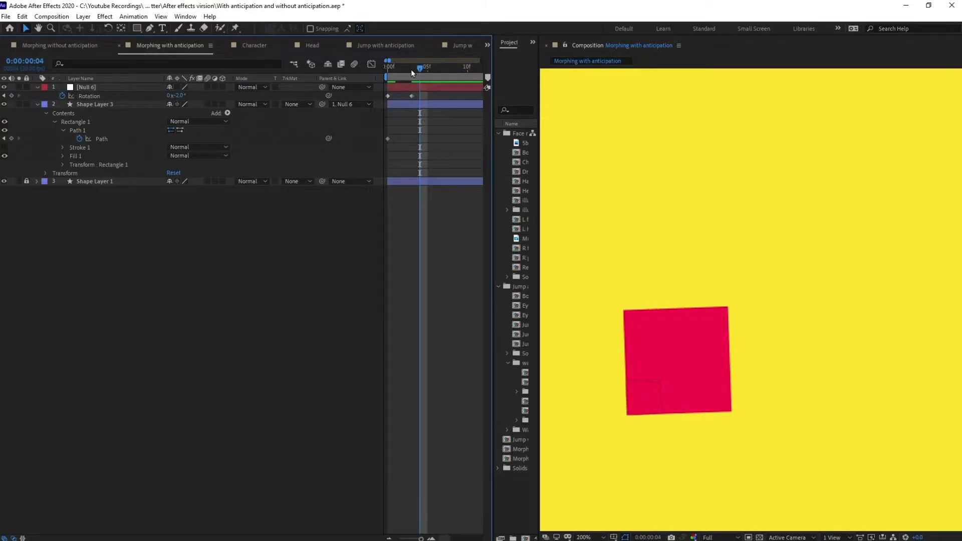
key("Page_Down")
key("Page_Down")
left_click_drag(397, 93, 380, 102)
key("ctrl+c")
key("ctrl+v")
left_click_drag(450, 94, 357, 107)
key("F9")
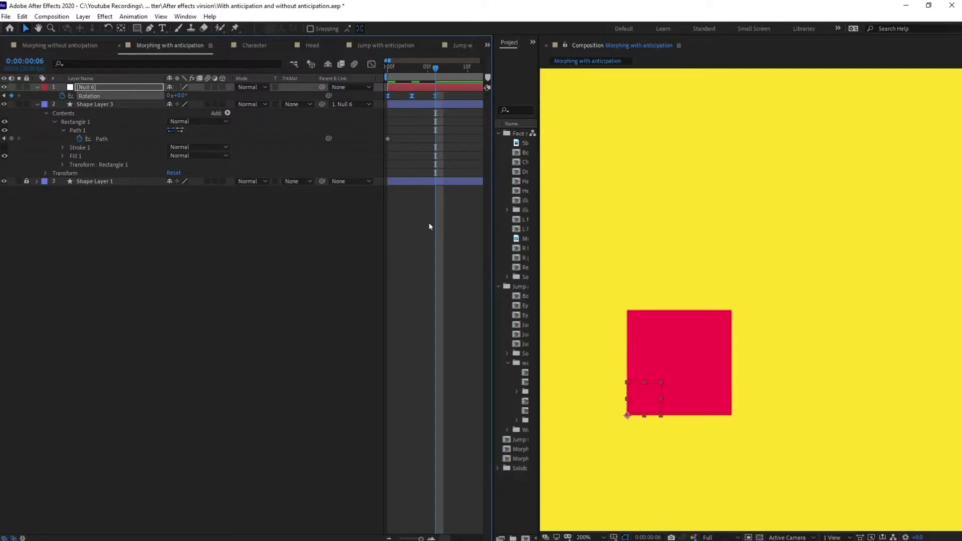
- Preview the rotation and add a Path keyframe for the square at frame 6
left_click(433, 229)
key("space")
left_click_drag(436, 231, 432, 232)
key("v")
left_click(11, 138)
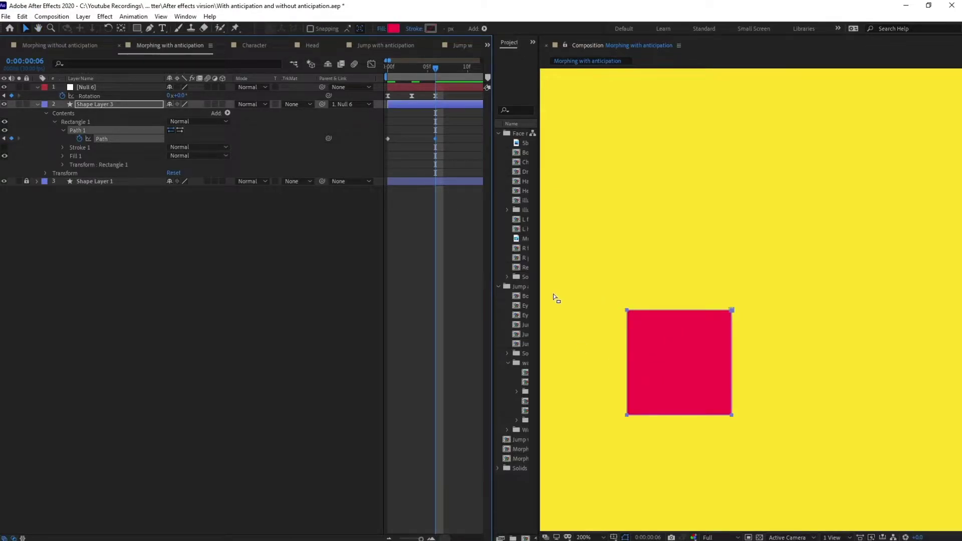
- At frame 3, scale the square's path down slightly toward its bottom-left corner using Free Transform Points
left_click_drag(387, 70, 411, 73)
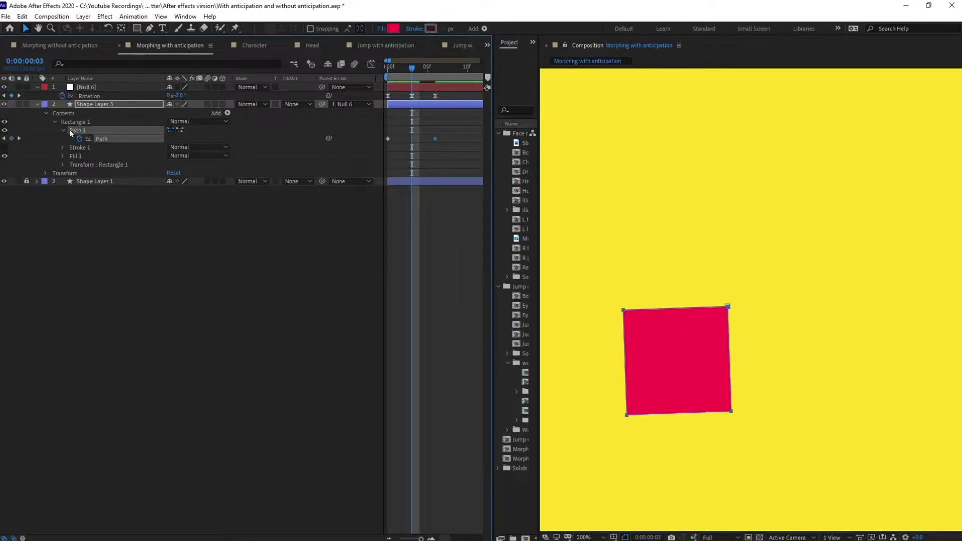
left_click(103, 122)
left_click(101, 130)
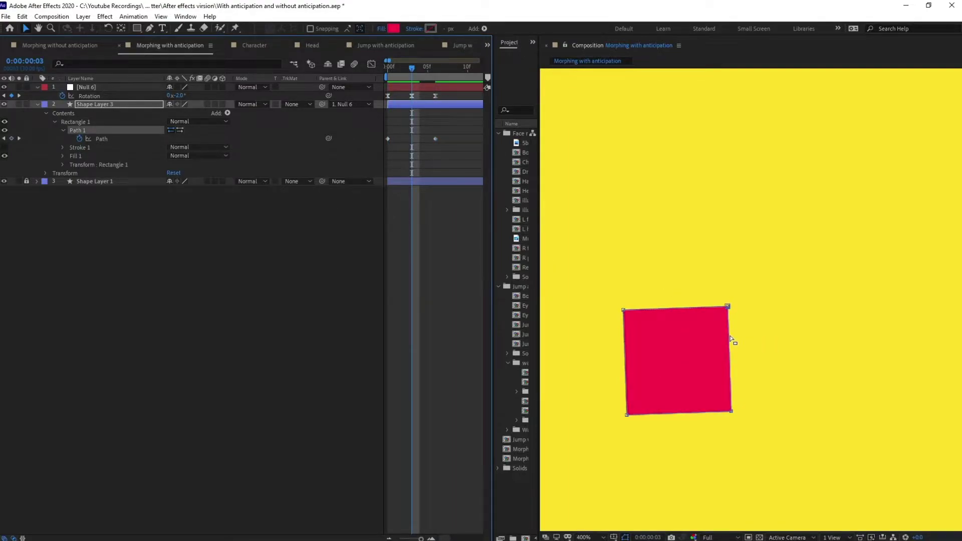
scroll(730, 338, "up", 1)
key("h")
left_click_drag(719, 337, 894, 258)
key("v")
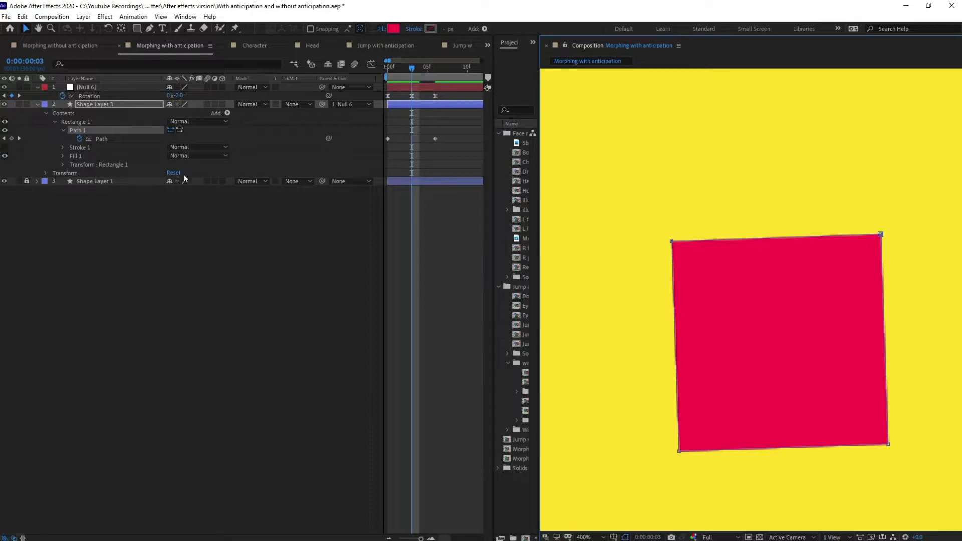
left_click(103, 140)
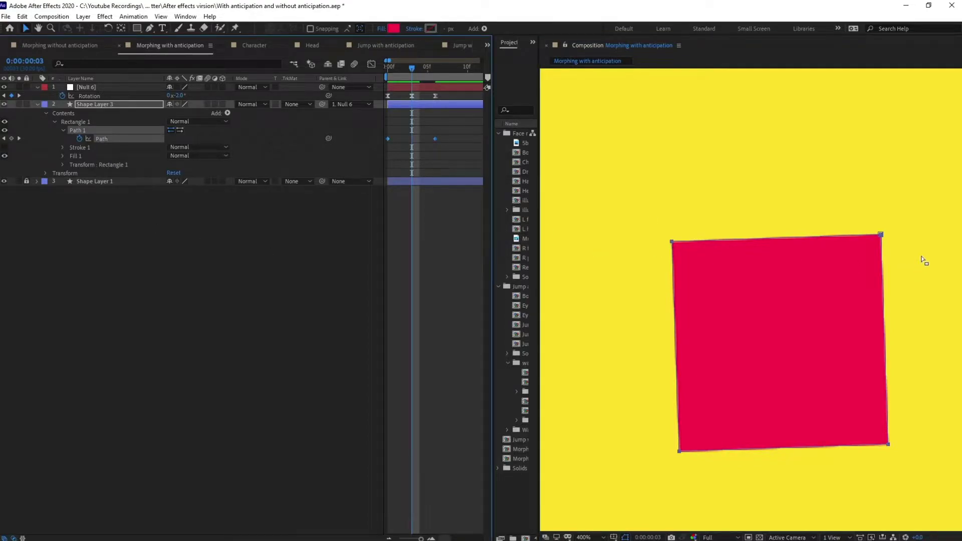
double_click(881, 235)
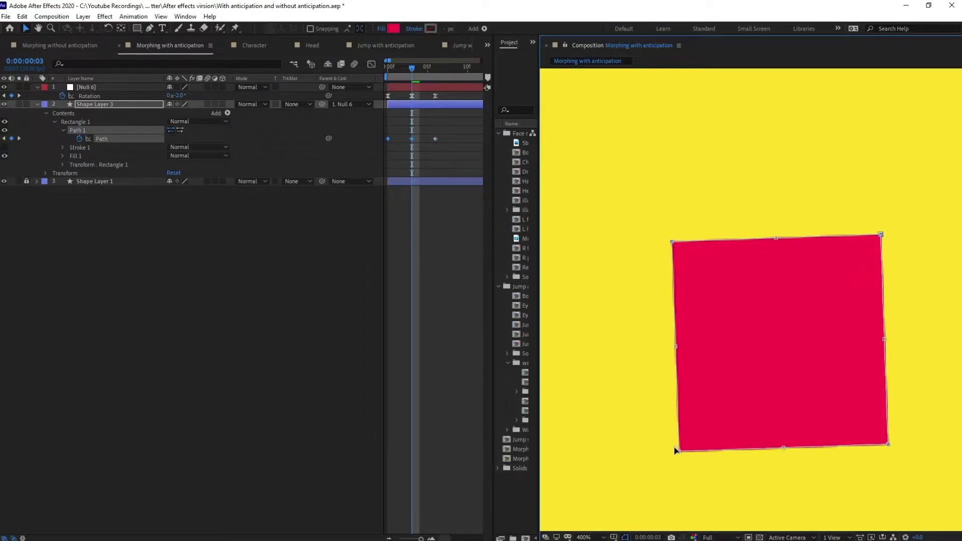
left_click_drag(880, 234, 854, 265)
left_click(435, 281)
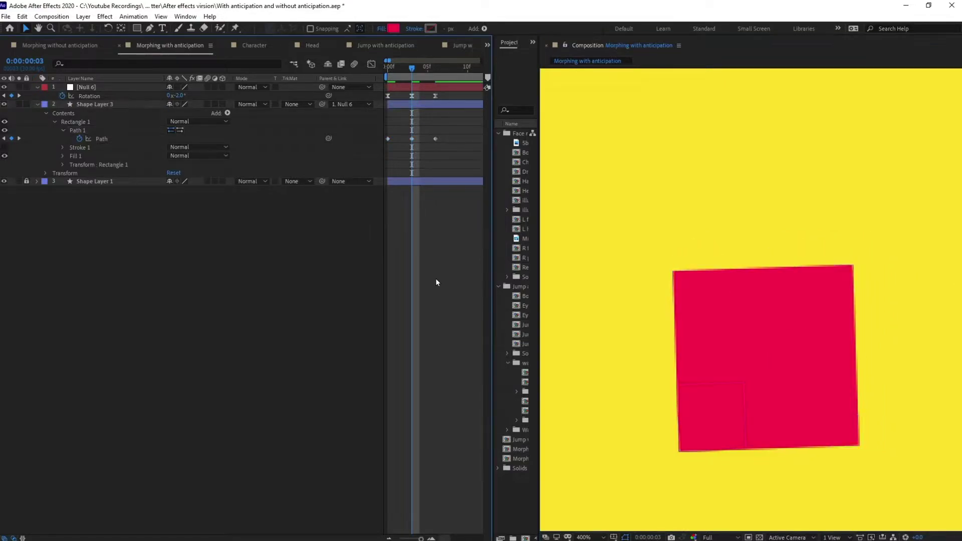
- Pull Bezier handles from both upper corners at frame 3 to bow the square's top edge and sides inward
left_click(76, 131)
scroll(900, 339, "up", 1)
key("comma")
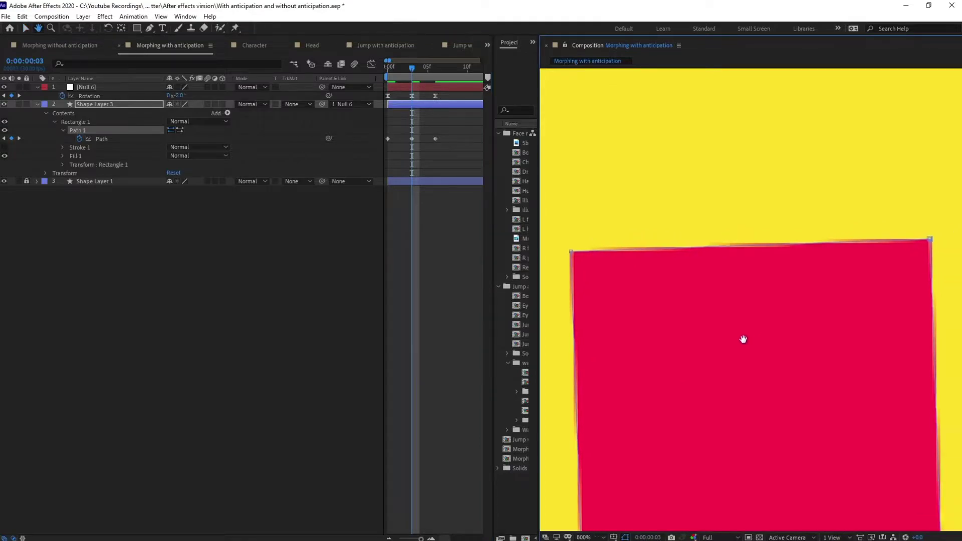
key("period")
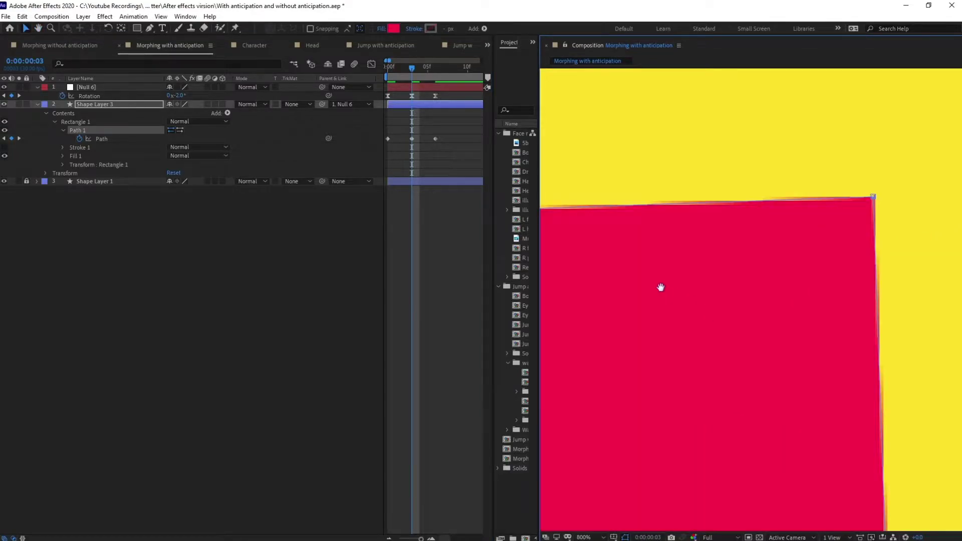
left_click_drag(659, 286, 756, 322)
left_click_drag(609, 245, 636, 266)
left_click_drag(775, 298, 738, 291)
left_click_drag(931, 225, 910, 248)
left_click_drag(598, 258, 619, 265)
left_click_drag(771, 297, 788, 251)
left_click_drag(560, 174, 563, 198)
key("comma")
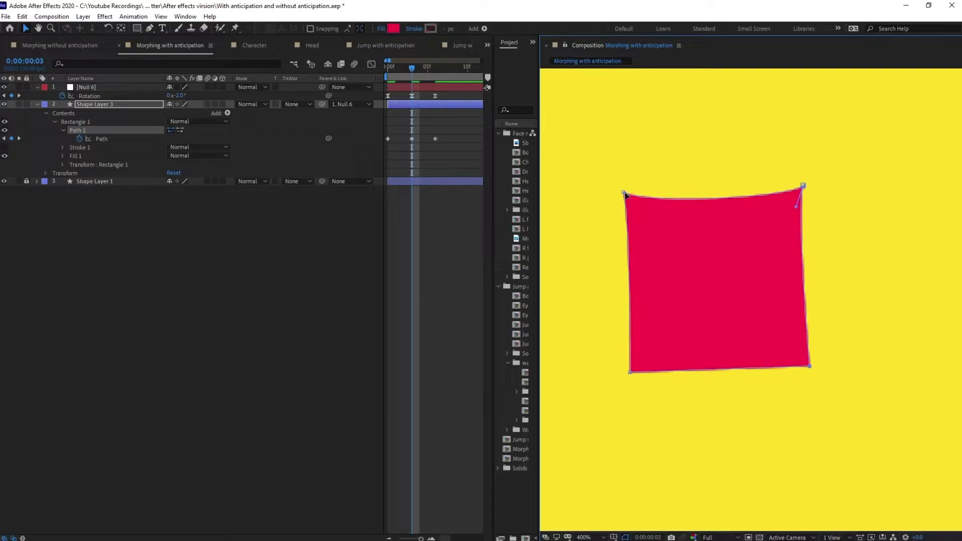
left_click(449, 236)
key("k")
left_click_drag(448, 235, 438, 259)
- At frame 14, transform the square's path into a tall rectangle, stretched upward and widened slightly on both sides
scroll(438, 259, "down", 1)
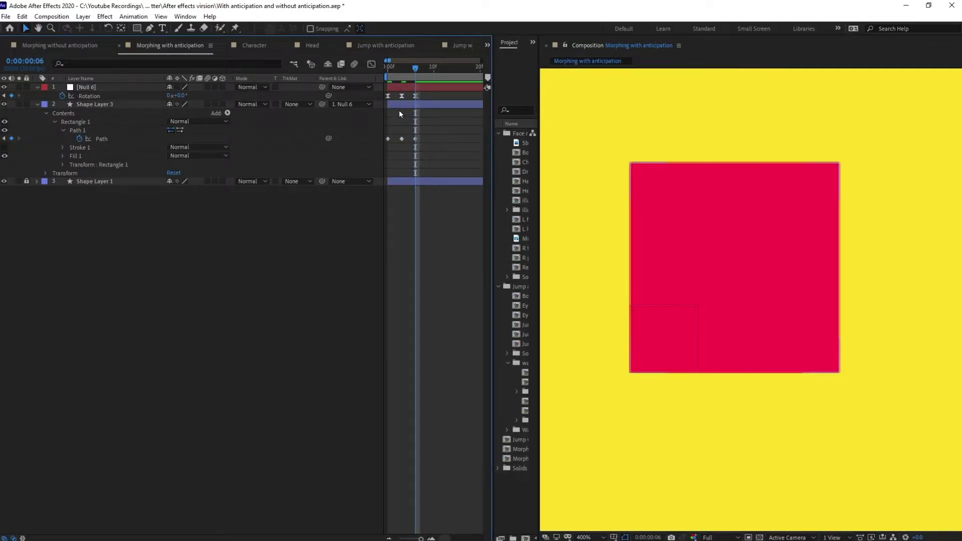
left_click(37, 61)
type("14")
key("Return")
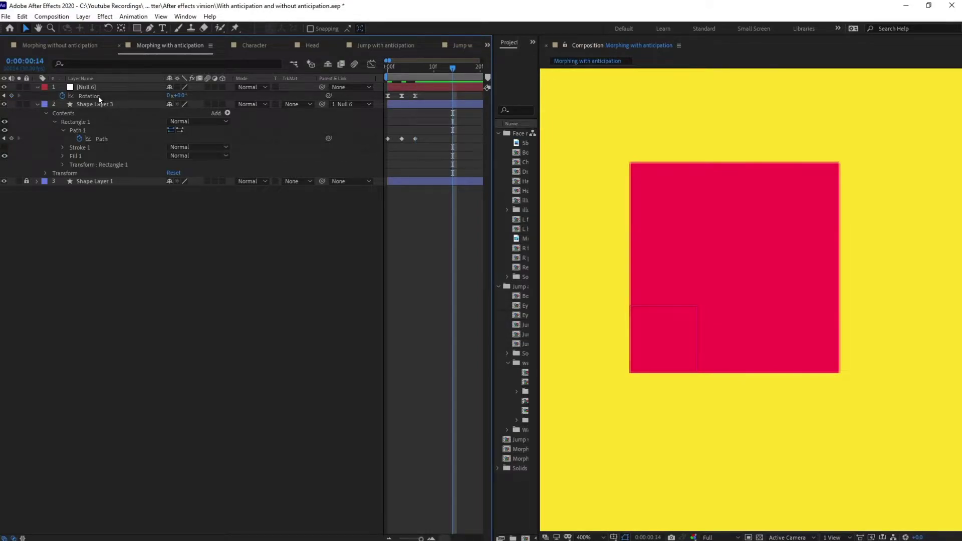
left_click(77, 131)
scroll(706, 193, "down", 1)
left_click_drag(705, 196, 670, 260)
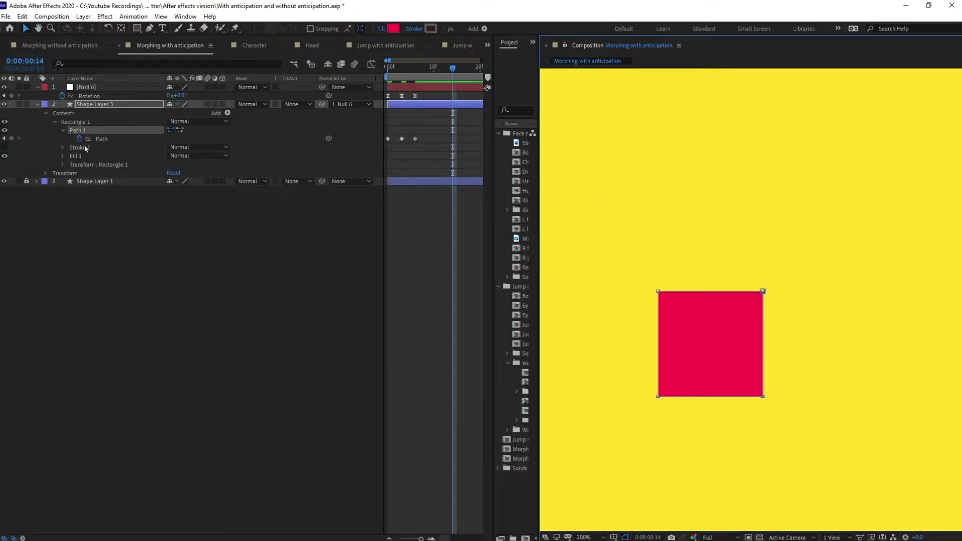
left_click(101, 139)
key("ctrl+t")
left_click_drag(711, 293, 710, 199)
left_click_drag(659, 300, 647, 299)
left_click_drag(763, 298, 770, 300)
left_click_drag(710, 199, 709, 193)
left_click_drag(648, 295, 645, 295)
left_click_drag(770, 295, 773, 294)
left_click(446, 259)
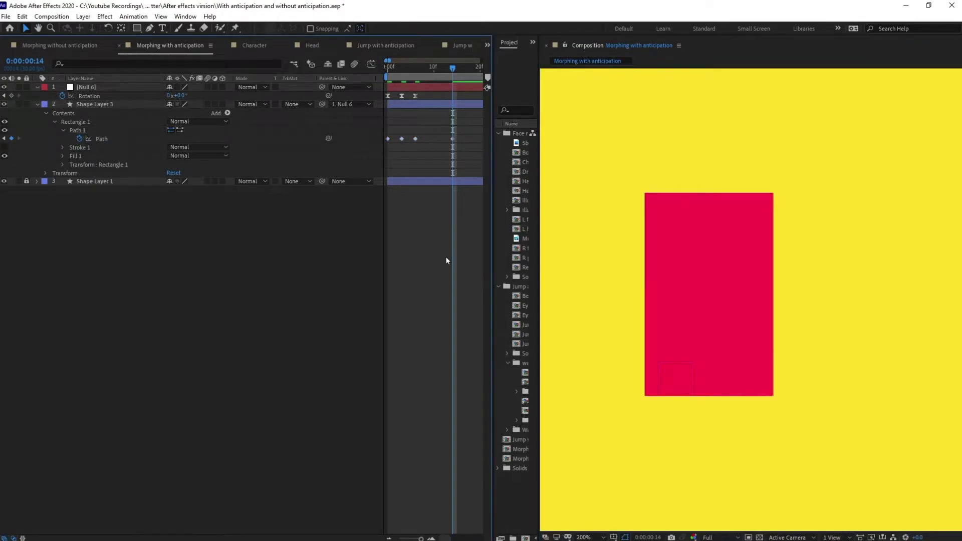
- Pull Bezier handles from both upper corners at frame 14 to bulge the top edge and sides outward, and save the project
key("j")
key("k")
left_click(88, 130)
scroll(840, 250, "up", 1)
left_click_drag(715, 208, 786, 341)
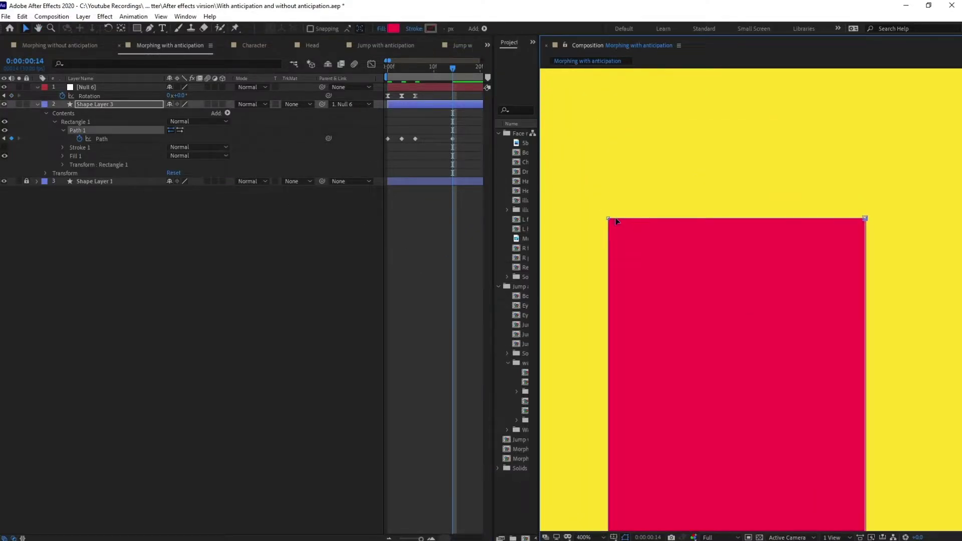
left_click_drag(609, 219, 639, 207)
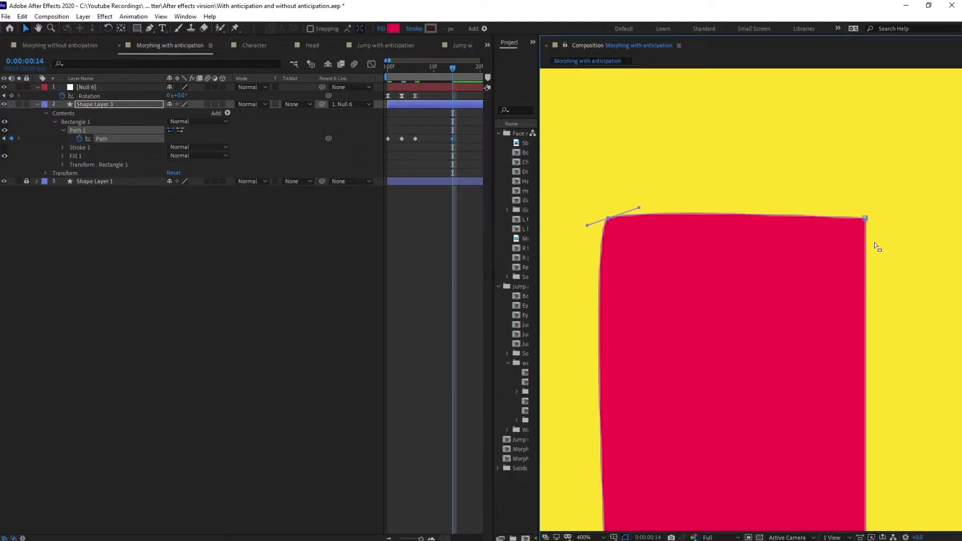
left_click(866, 220)
left_click_drag(866, 219, 874, 231, "ctrl+alt")
key("ctrl+s")
left_click_drag(639, 207, 645, 201)
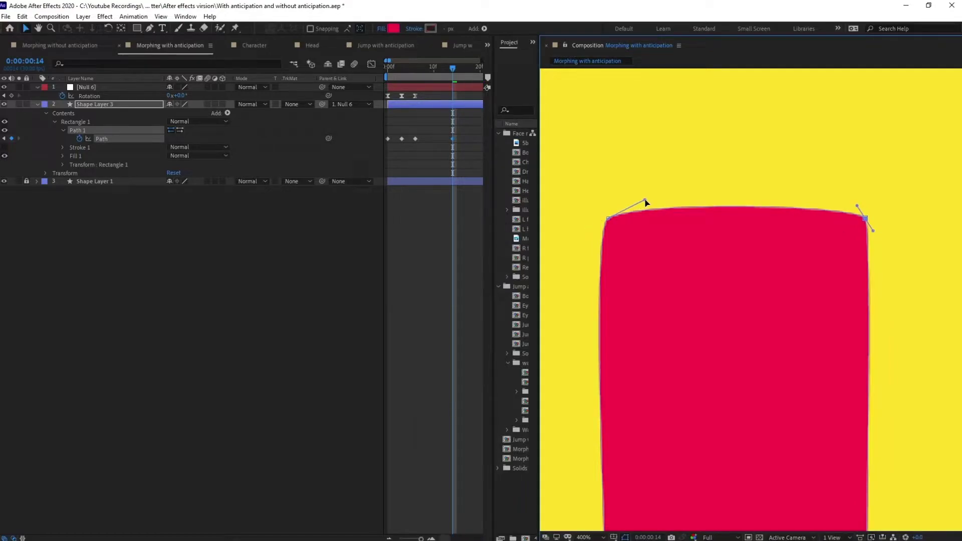
left_click_drag(588, 230, 591, 236, "ctrl+alt")
left_click_drag(802, 295, 742, 221)
left_click_drag(808, 145, 820, 172)
- Pull Bezier handles from both lower corners at frame 14 to bulge the rectangle's lower sides outward
left_click_drag(842, 491, 899, 363)
left_click_drag(607, 403, 596, 380)
left_click_drag(620, 424, 636, 404)
scroll(707, 326, "down", 1)
left_click_drag(786, 364, 774, 363, "ctrl+alt")
scroll(782, 359, "down", 2)
left_click(426, 227)
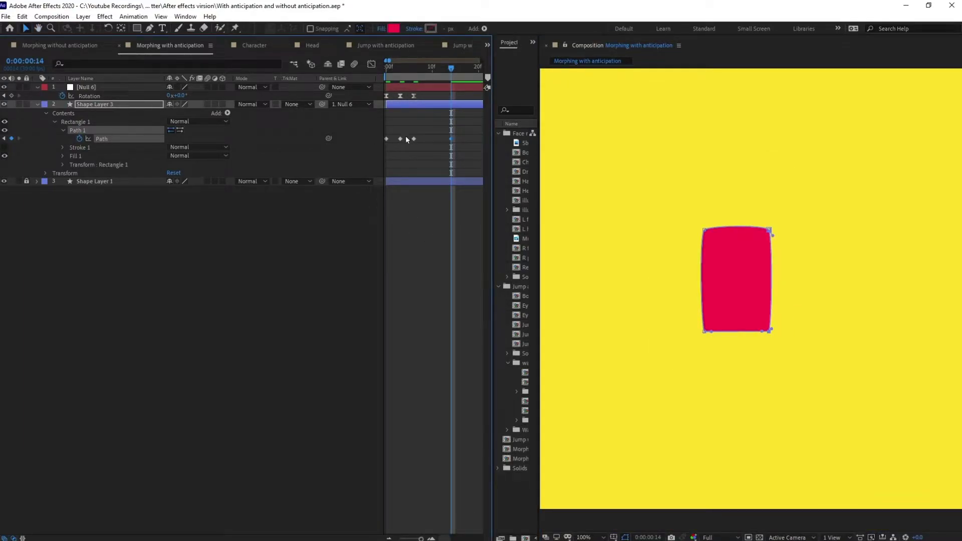
- Duplicate the null, clear the copy's rotation keyframes and set a new rotation keyframe at frame 6
left_click(196, 273)
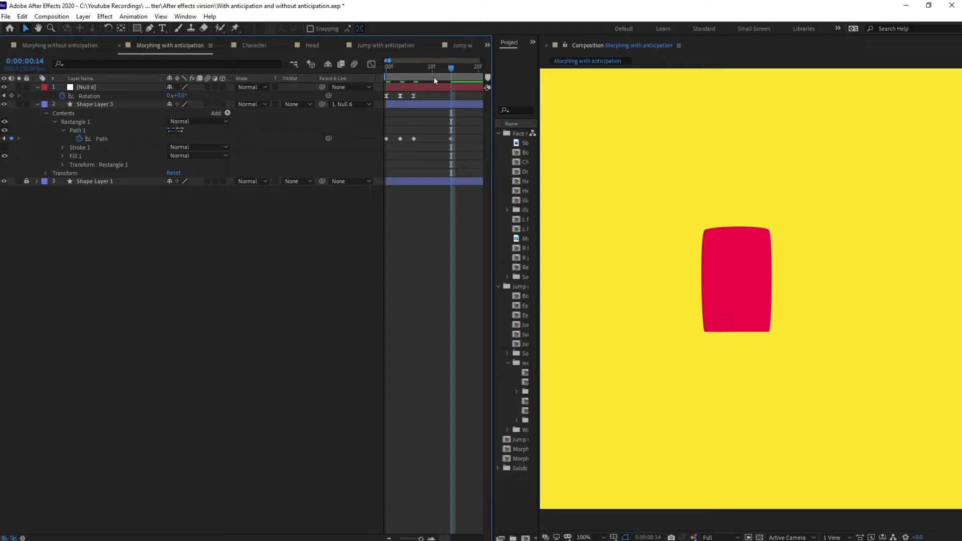
left_click(417, 86)
key("ctrl+d")
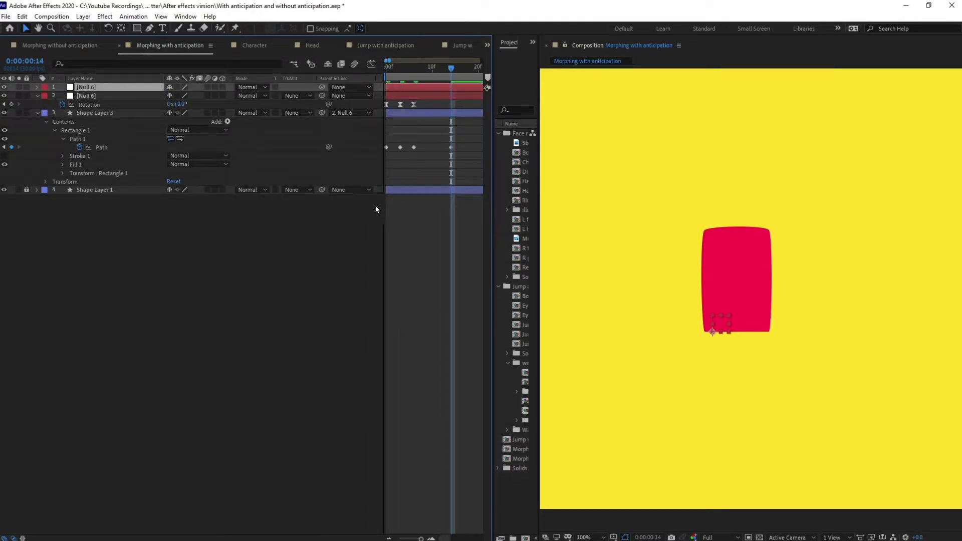
key("r")
left_click(62, 96)
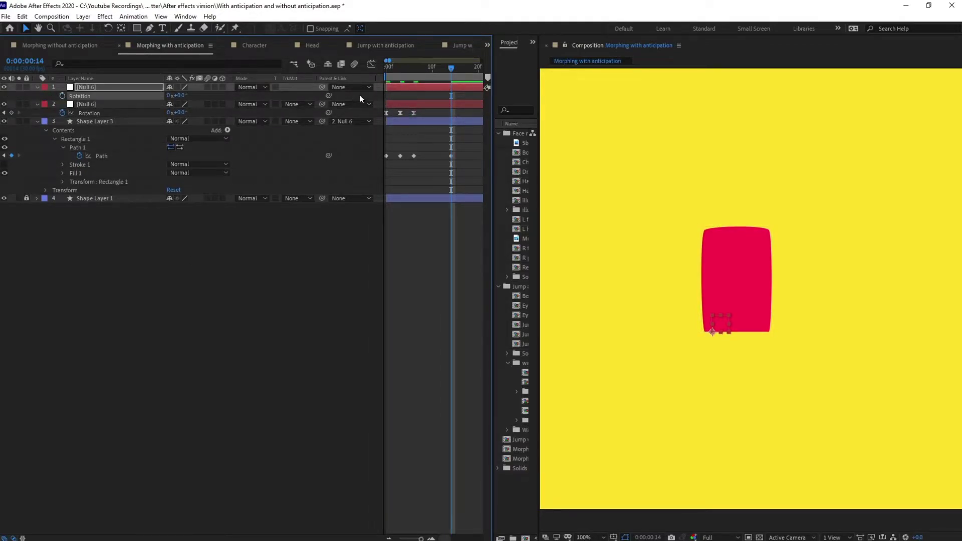
key("j")
left_click(62, 96)
- Move the duplicated null and its anchor point to the square's lower-right corner
scroll(762, 326, "up", 4)
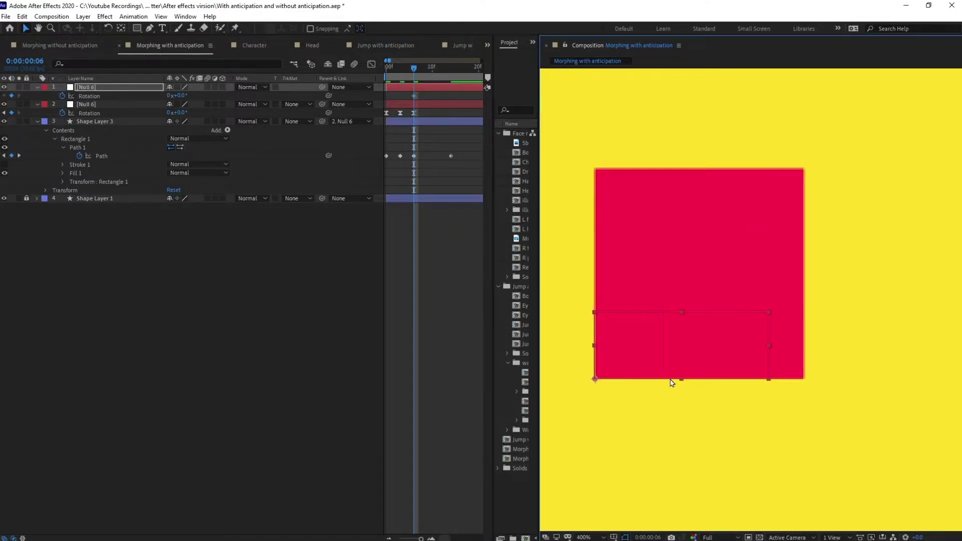
key("ctrl+z")
key("y")
left_click_drag(595, 380, 805, 380)
key("v")
scroll(837, 377, "down", 1)
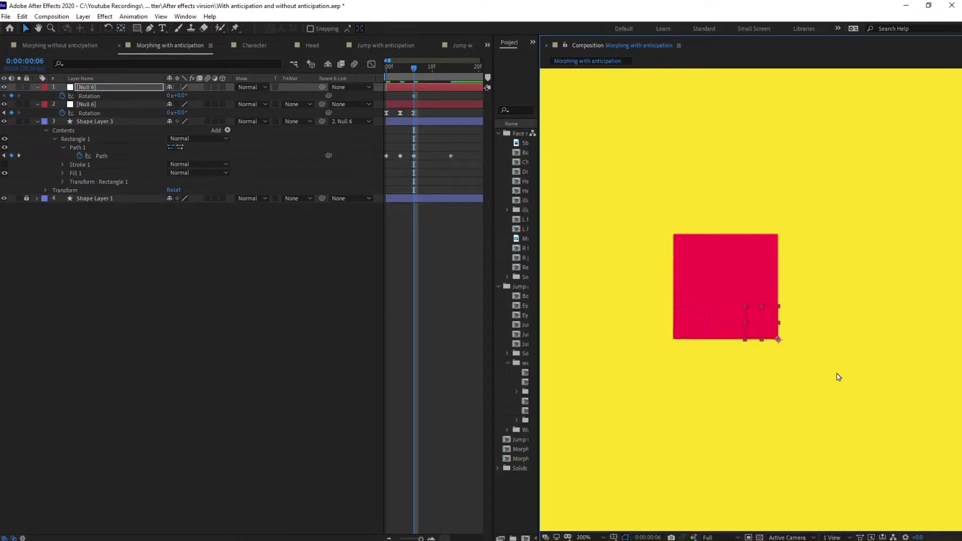
- At frame 14, set the duplicated null's rotation to 2°
key("k")
left_click(429, 96)
scroll(798, 424, "up", 1)
left_click_drag(798, 424, 851, 432)
scroll(851, 432, "down", 1)
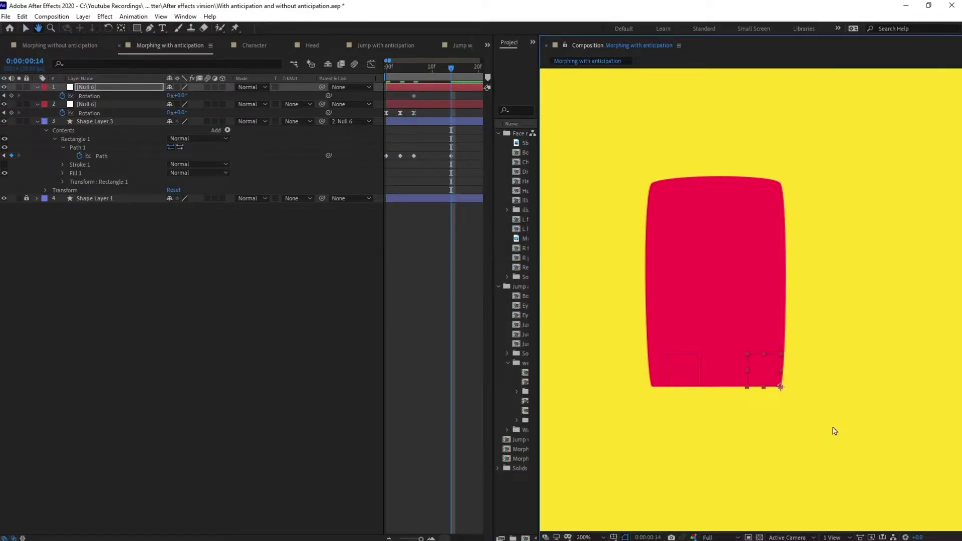
left_click(181, 96)
type("2")
key("Return")
- Move the frame 14 rotation and path keyframes to frame 10, and keyframe the null's rotation back to 0° at frame 14
key("minus")
left_click(436, 69)
key("j")
left_click_drag(405, 67, 416, 67)
left_click_drag(449, 96, 416, 174)
left_click_drag(426, 156, 417, 163)
left_click(417, 170)
- Duplicate the frame 10 path keyframe at frame 14 and slightly enlarge the path at frame 10
left_click(147, 155)
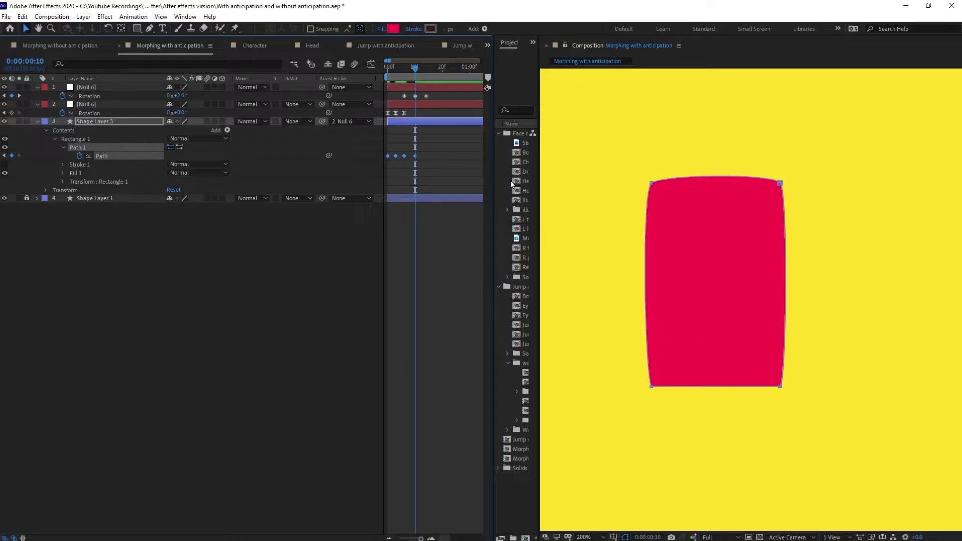
double_click(782, 184)
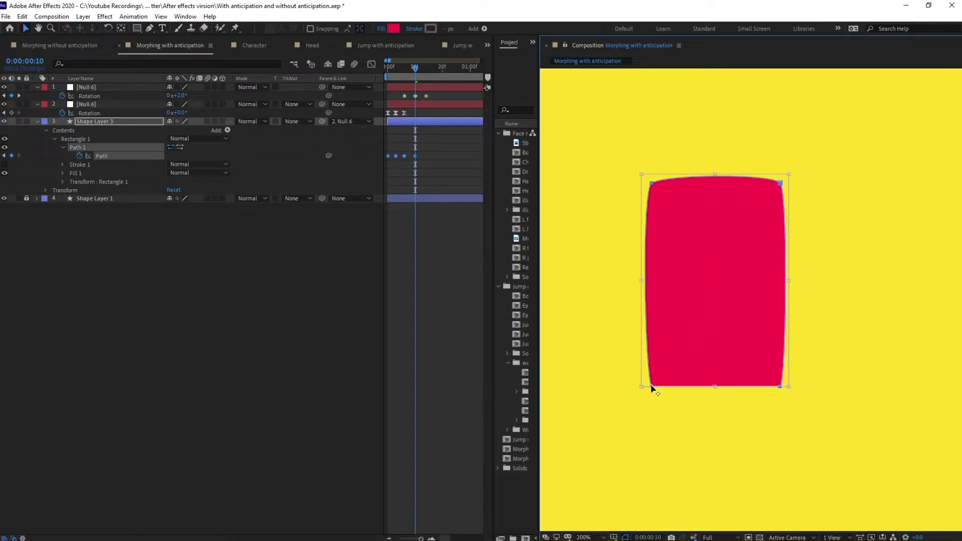
left_click(429, 346)
key("k")
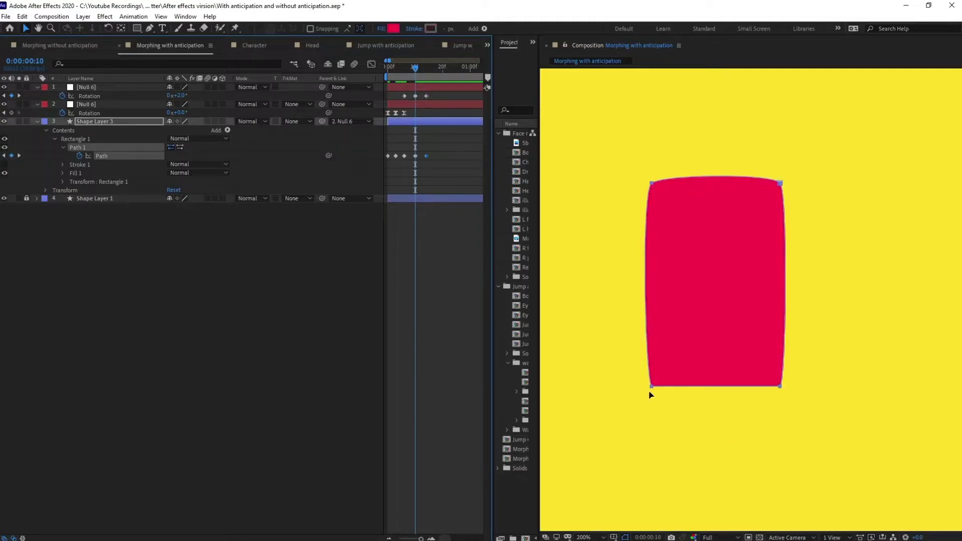
double_click(652, 387)
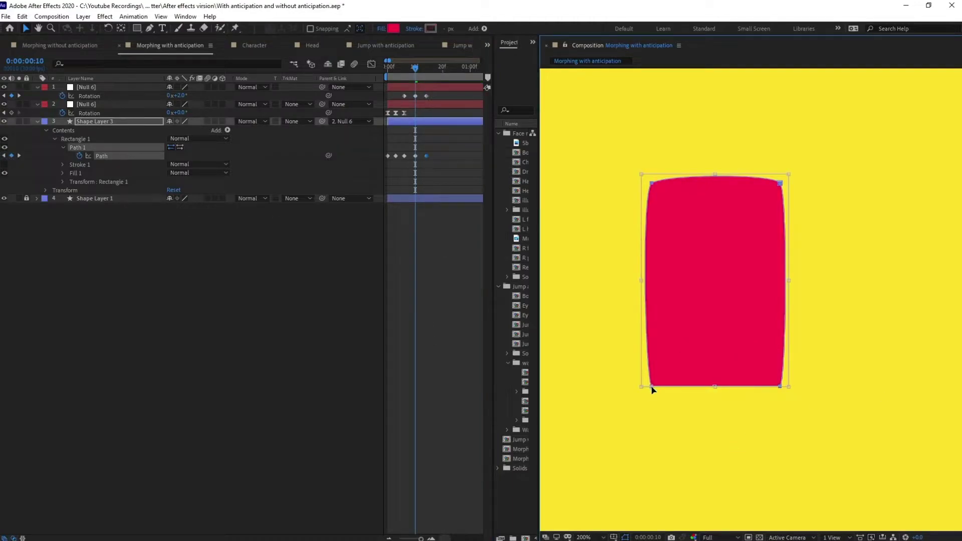
left_click_drag(790, 174, 792, 170)
left_click(452, 233)
key("k")
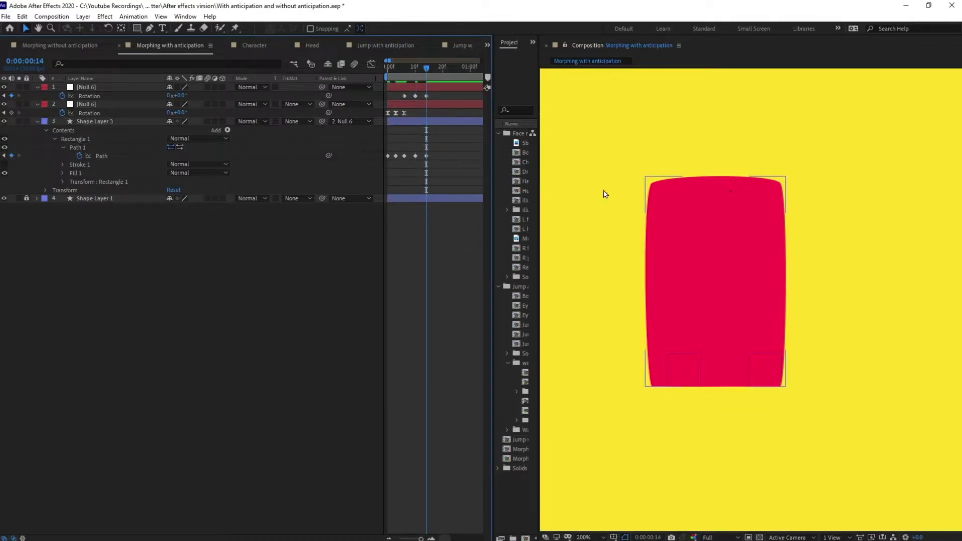
- At frame 14, pull the upper corners' horizontal Bezier handles down so the top edge bows slightly inward
left_click(91, 149)
scroll(762, 202, "up", 1)
left_click_drag(749, 193, 782, 394)
key("v")
left_click(614, 265)
left_click_drag(622, 255, 619, 272)
left_click_drag(829, 249, 828, 272)
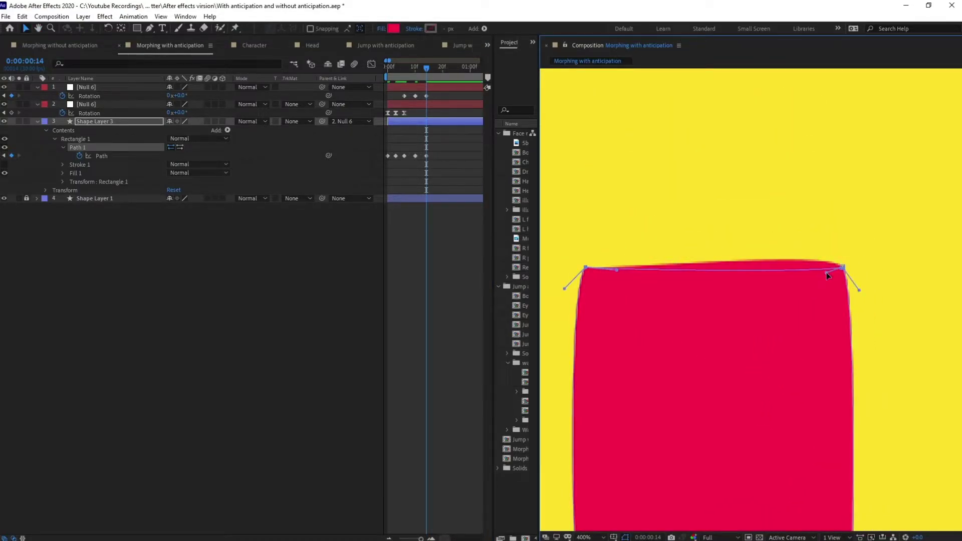
left_click_drag(621, 272, 617, 275)
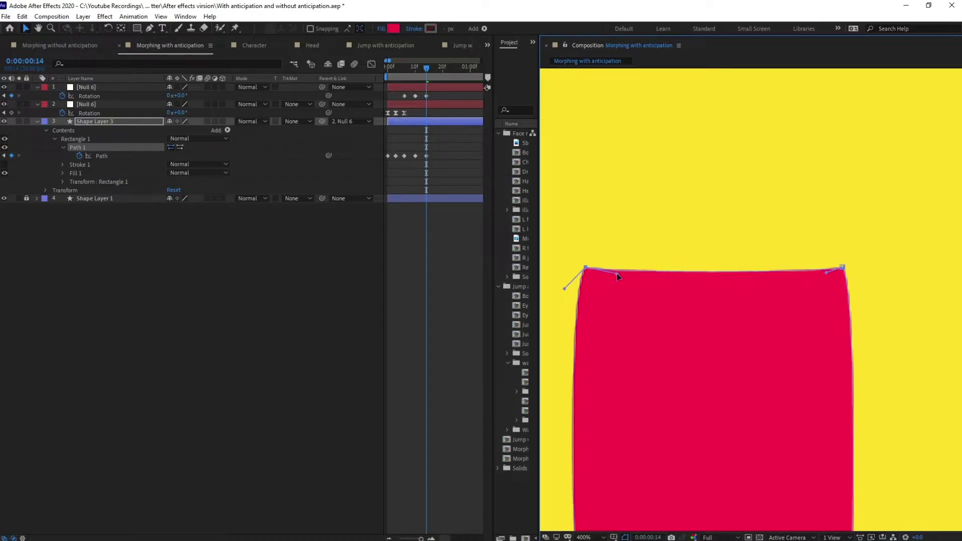
left_click_drag(826, 272, 819, 274)
- Pull the side Bezier handles of all four corners inward at frame 14 so both sides bow slightly inward
left_click_drag(626, 321, 674, 228)
left_click_drag(613, 196, 629, 205)
left_click_drag(647, 401, 621, 287)
left_click_drag(595, 446, 609, 447)
left_click_drag(822, 150, 737, 243)
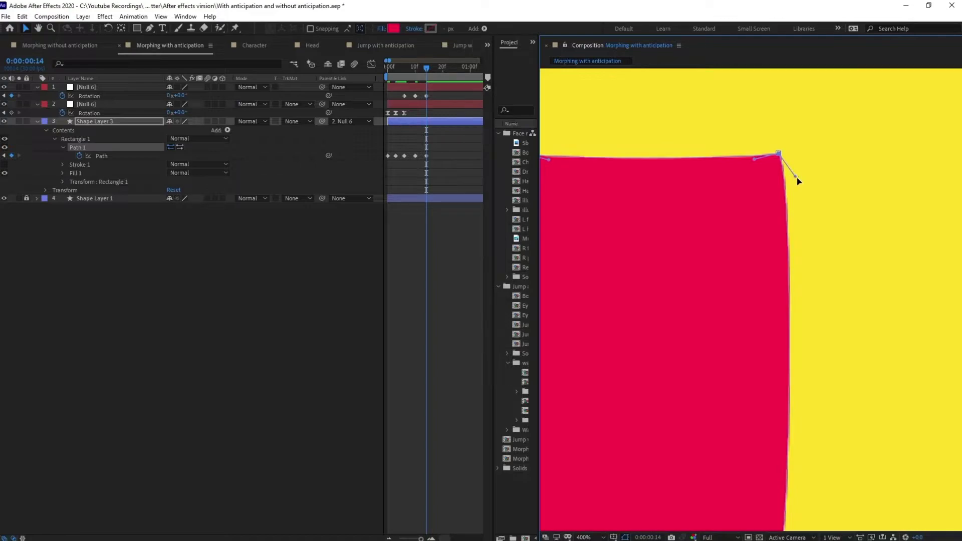
left_click_drag(796, 178, 776, 181)
left_click_drag(790, 401, 787, 306)
left_click_drag(782, 456, 774, 447)
scroll(783, 407, "down", 1)
left_click_drag(783, 403, 788, 438)
- Split the square's shape layer at frame 6 and parent the second part to the duplicated null
left_click(492, 217)
left_click_drag(158, 79, 110, 79)
key("equal")
key("minus")
left_click(364, 71)
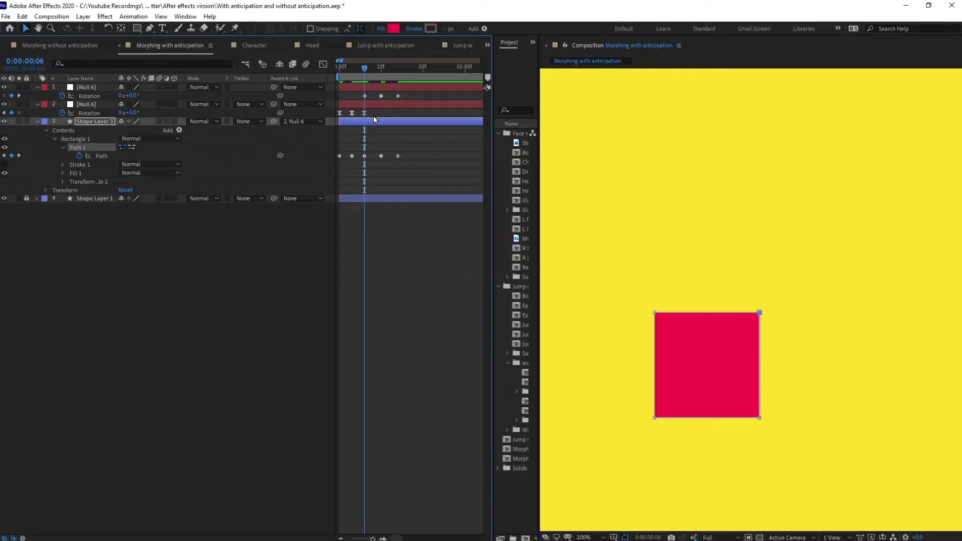
key("ctrl+shift+d")
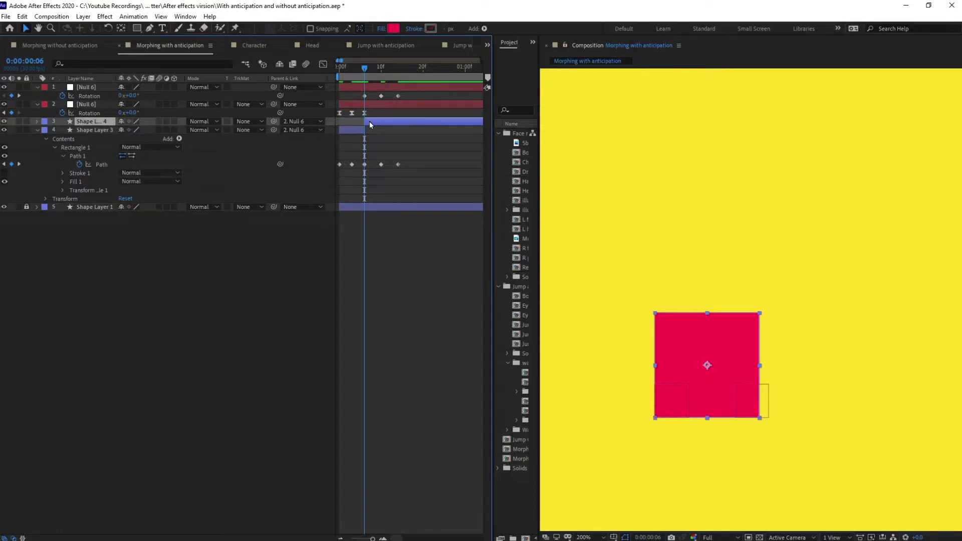
left_click_drag(273, 121, 353, 89)
- Apply Easy Ease to the duplicated null's rotation keyframes and the square's path keyframes, and go to frame 17
left_click_drag(415, 95, 331, 173)
key("F9")
left_click(400, 322)
key("k")
key("k")
key("j")
key("k")
key("Page_Down")
key("Page_Down")
key("Page_Down")
left_click(78, 156)
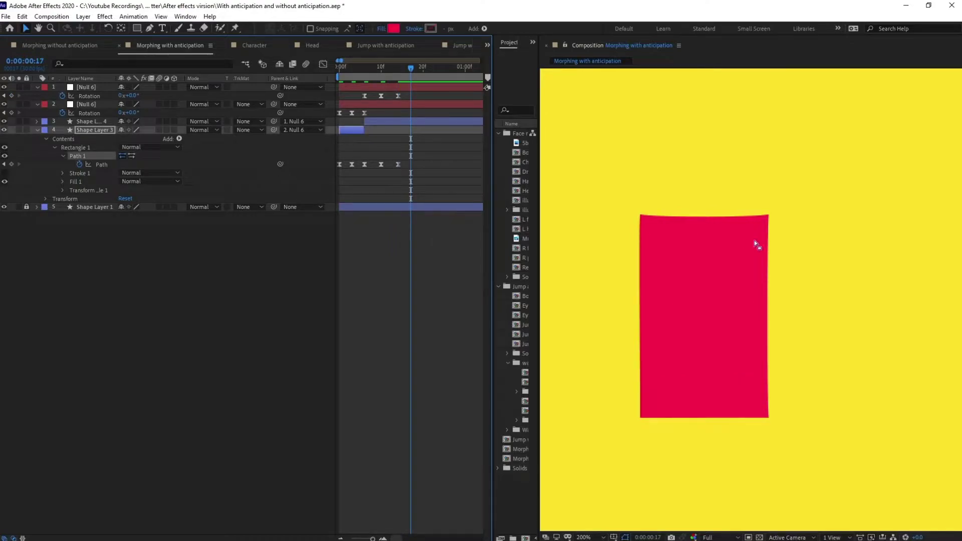
scroll(752, 239, "up", 2)
left_click_drag(752, 238, 867, 261)
left_click(88, 149)
left_click(104, 157)
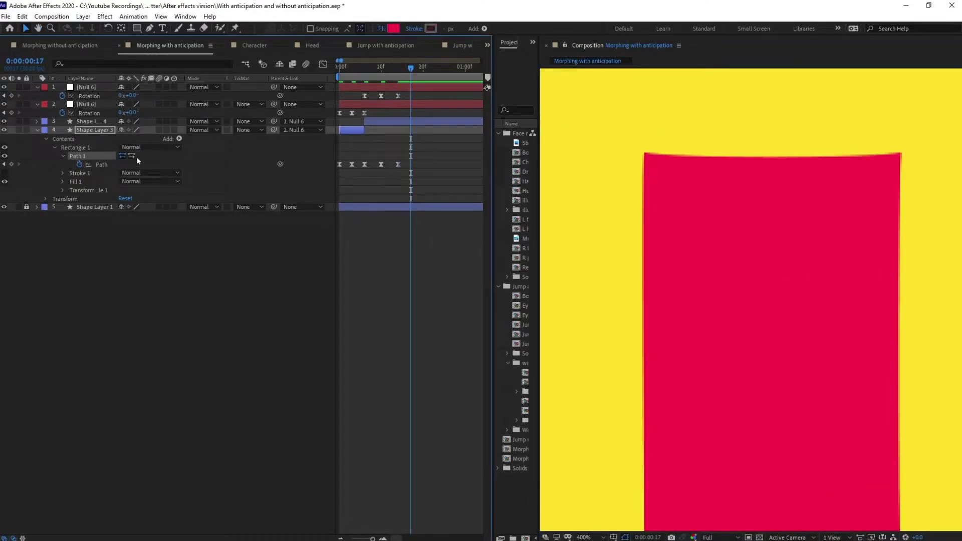
scroll(880, 244, "down", 2)
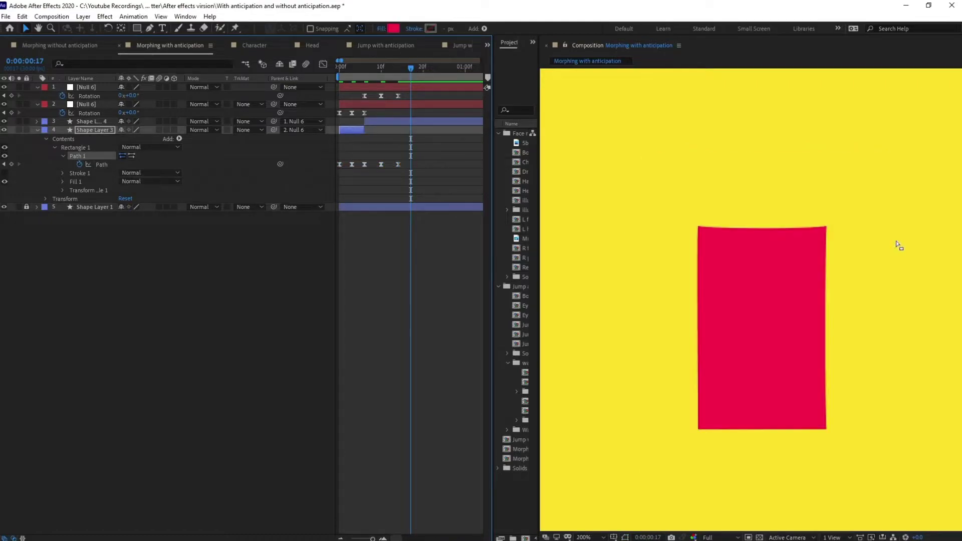
- Reveal the path of Shape Layer 4 and adjust its upper Bezier handles at frame 17 to flatten the top edge
left_click(37, 122)
left_click(55, 139)
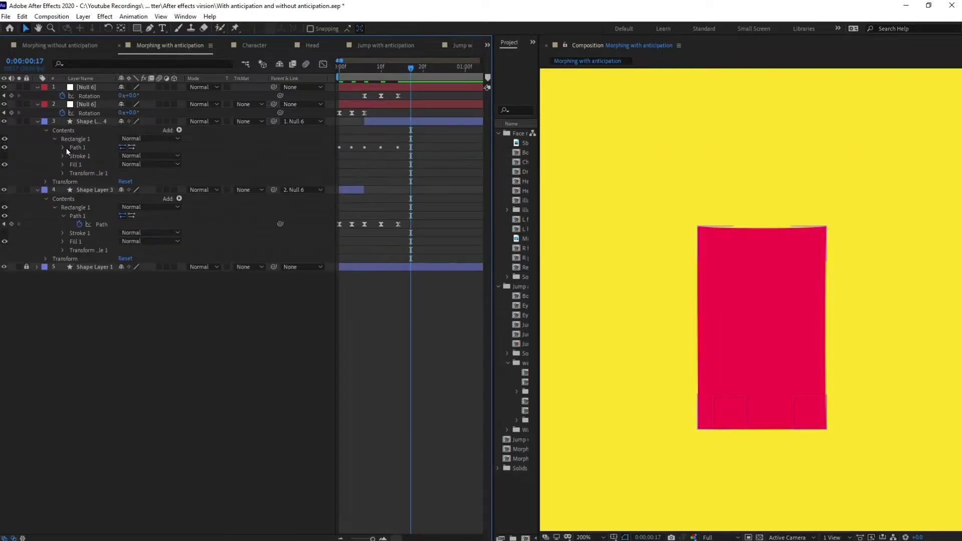
left_click(64, 148)
left_click(78, 148)
left_click(826, 227)
scroll(866, 269, "up", 1)
left_click_drag(865, 268, 833, 329)
left_click_drag(656, 221, 659, 213)
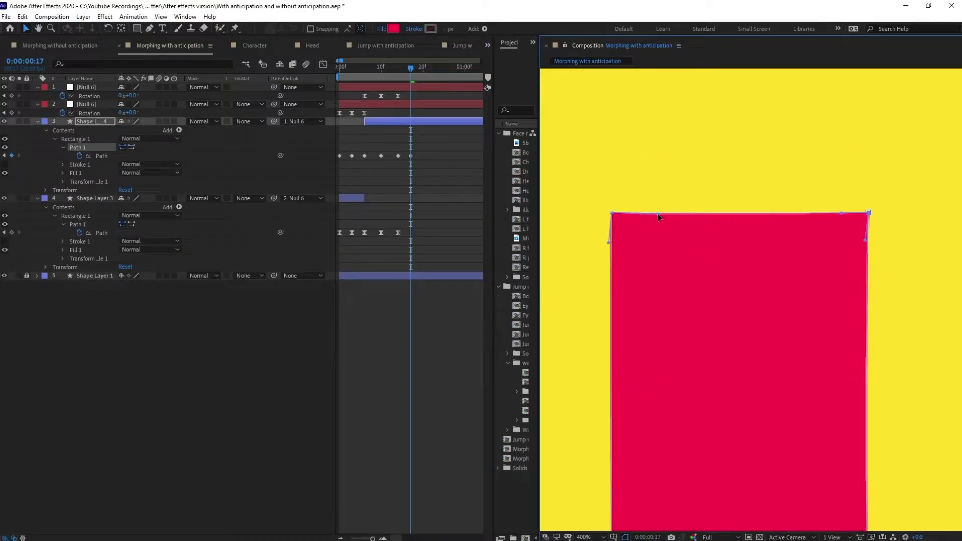
- Adjust the side Bezier handles of the tall rectangle at frame 17 to straighten both sides
left_click_drag(672, 287, 680, 169)
left_click_drag(617, 124, 619, 127)
left_click_drag(621, 473, 620, 473)
left_click_drag(878, 76, 804, 110)
left_click_drag(800, 156, 801, 313)
left_click_drag(805, 401, 781, 279)
left_click_drag(777, 383, 779, 198)
- Apply Easy Ease to all path keyframes of Shape Layer 4
scroll(759, 346, "down", 1)
left_click_drag(431, 140, 336, 163)
key("F9")
left_click(372, 341)
- Preview the finished morph with anticipation from the first frame several times
key("Home")
scroll(717, 198, "down", 1)
key("space")
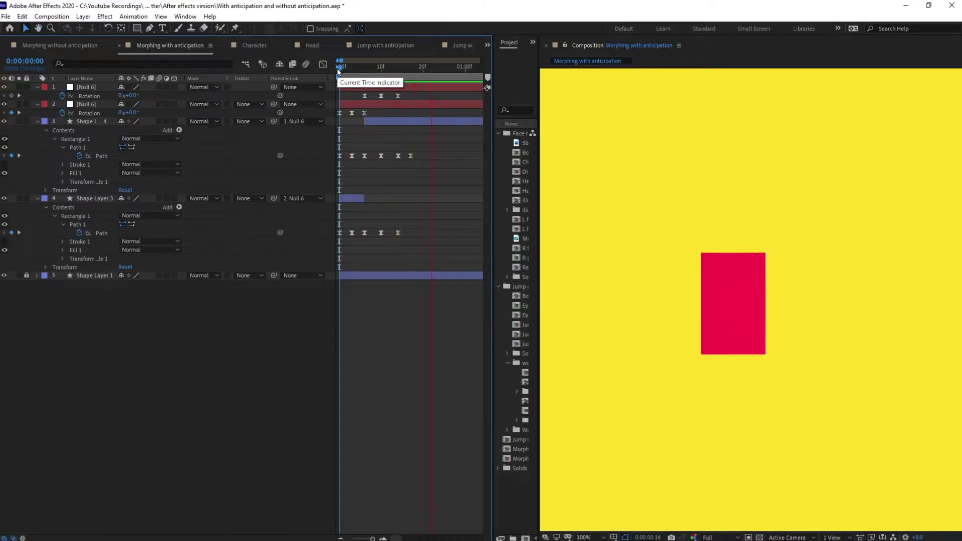
key("space")
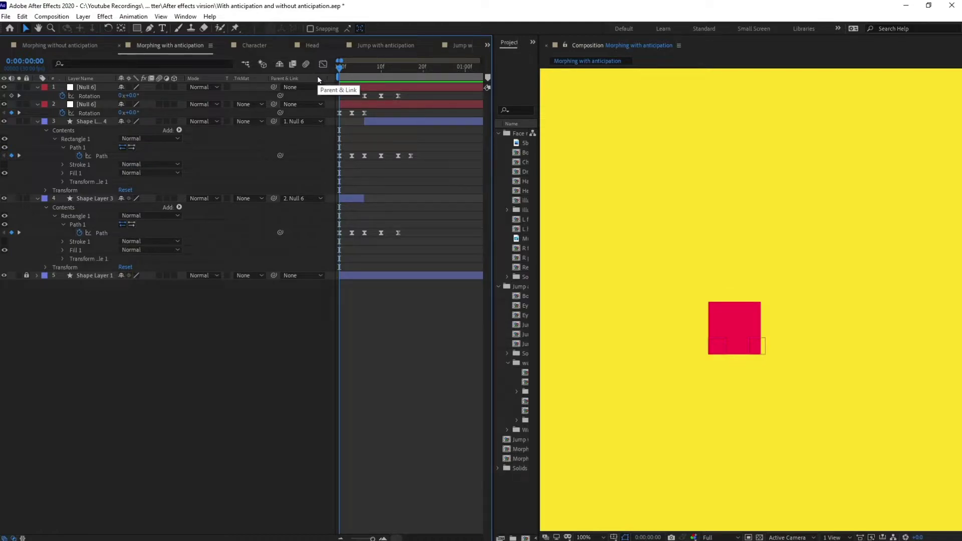
key("space")
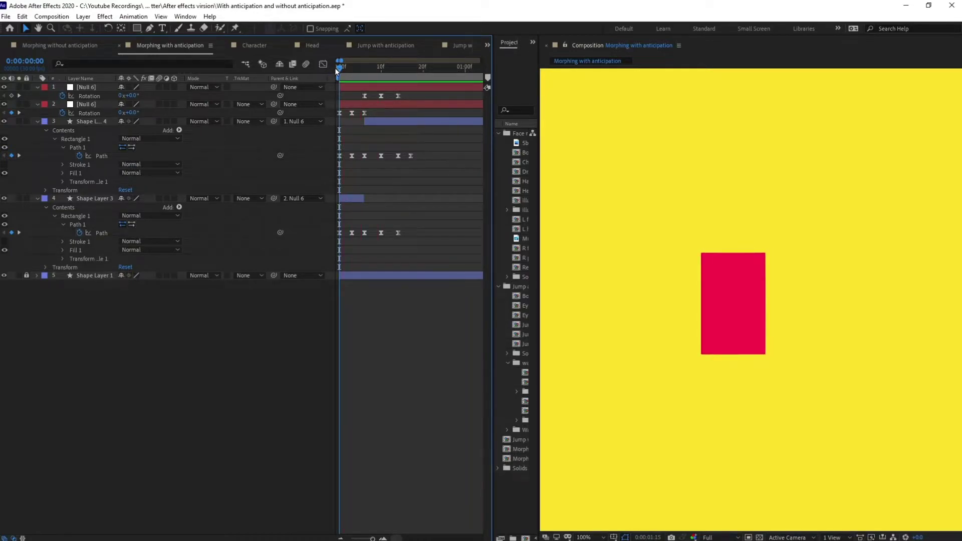
key("space")
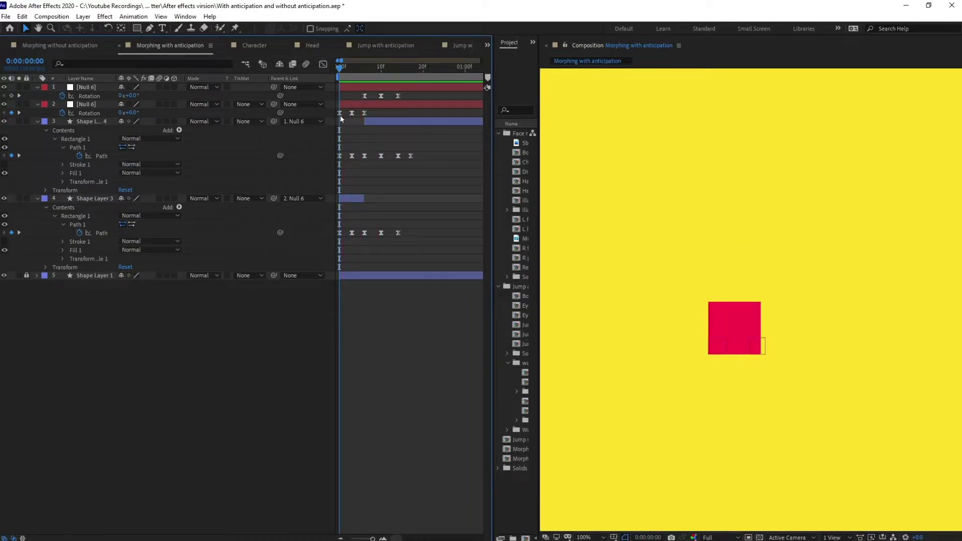
key("space")
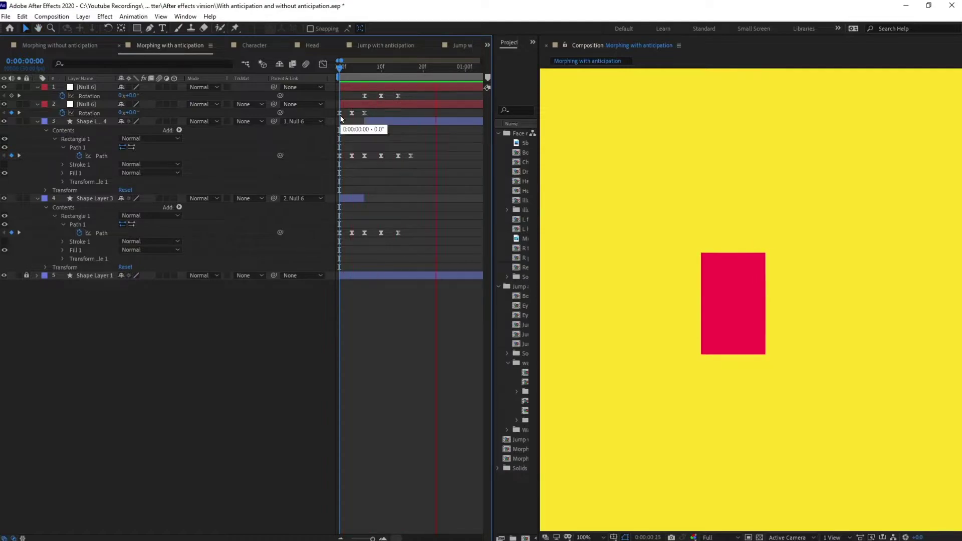
- Play the Morphing without anticipation and Morphing with anticipation compositions to compare the two morphs
left_click(80, 46)
key("space")
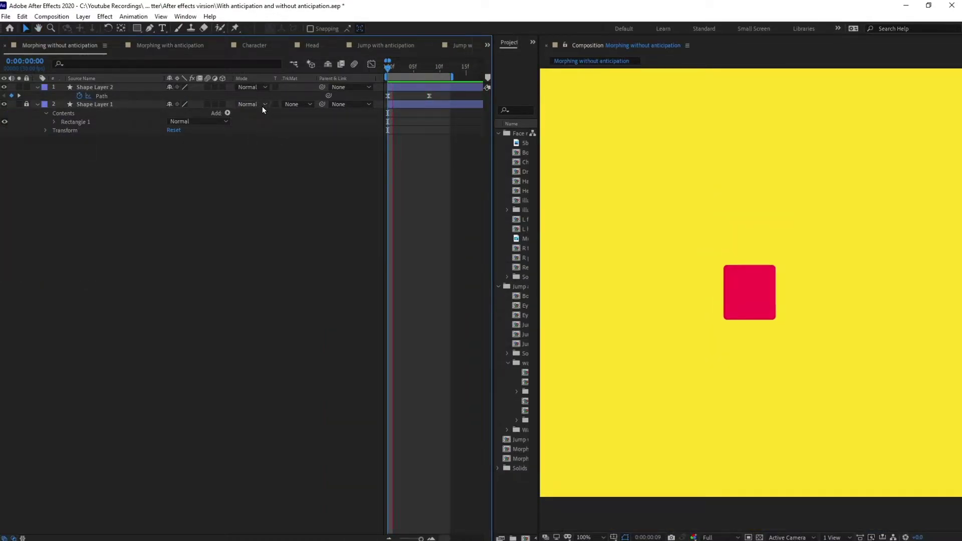
left_click(170, 46)
key("space")
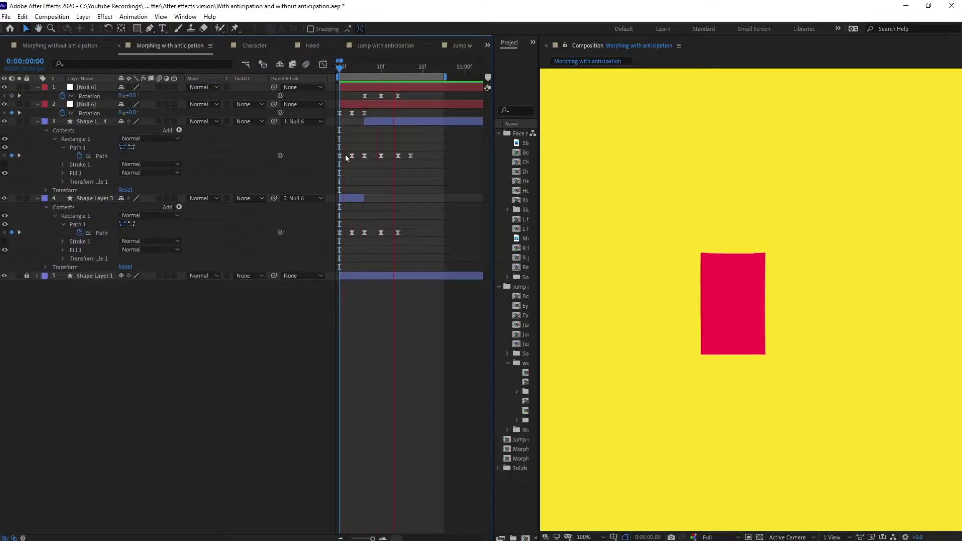
key("space")
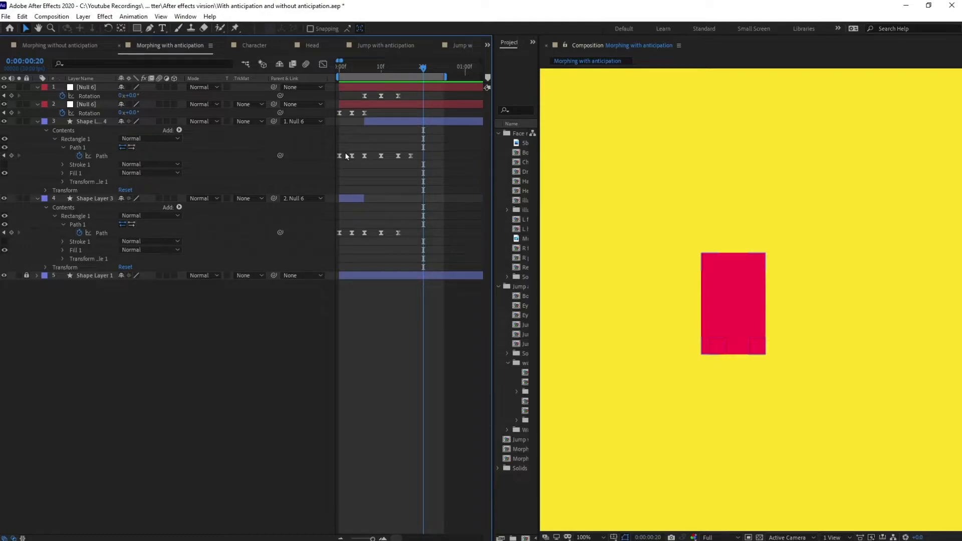
- Open the Head composition, end its work area at about frame 35 and preview the head turn
left_click(255, 45)
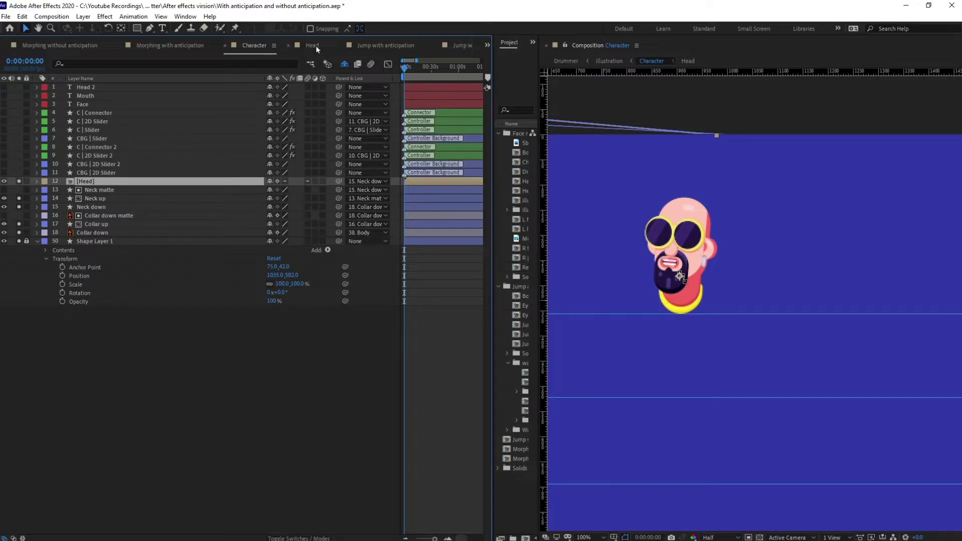
left_click(312, 45)
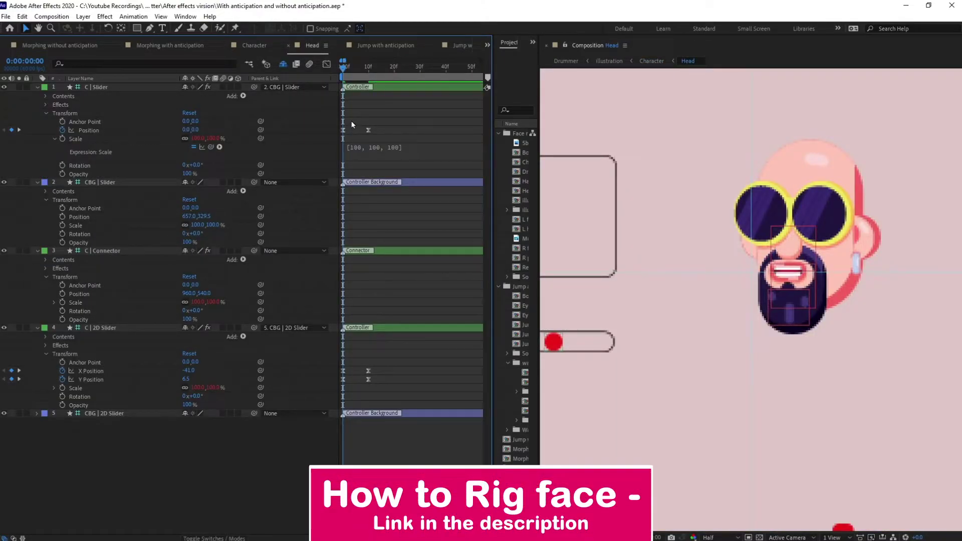
left_click_drag(409, 69, 342, 70)
key("minus")
key("n")
key("space")
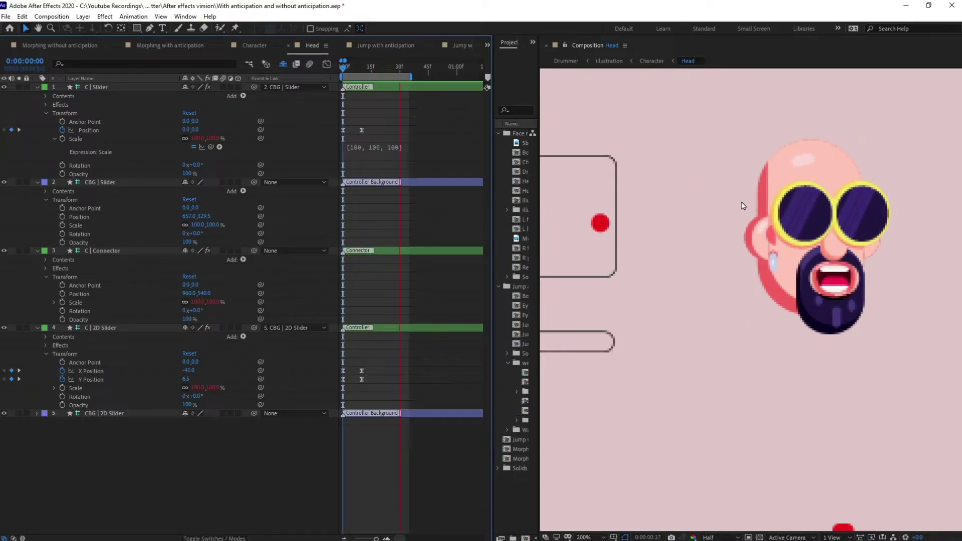
key("space")
- Extend the Head composition's work area to about frame 50 and preview the head turn again
mouse_move(413, 77)
left_mouse_down()
mouse_move(439, 77)
mouse_move(309, 68)
left_mouse_up()
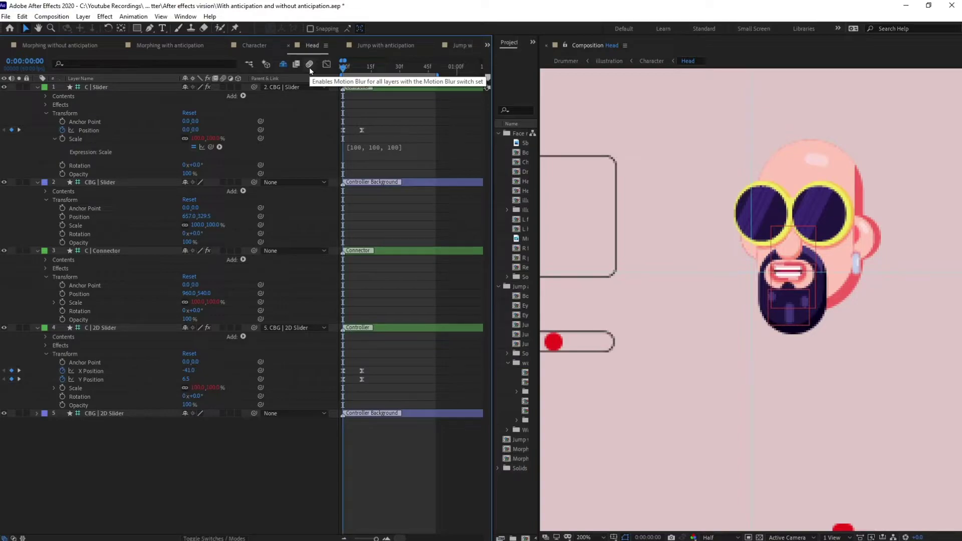
key("space")
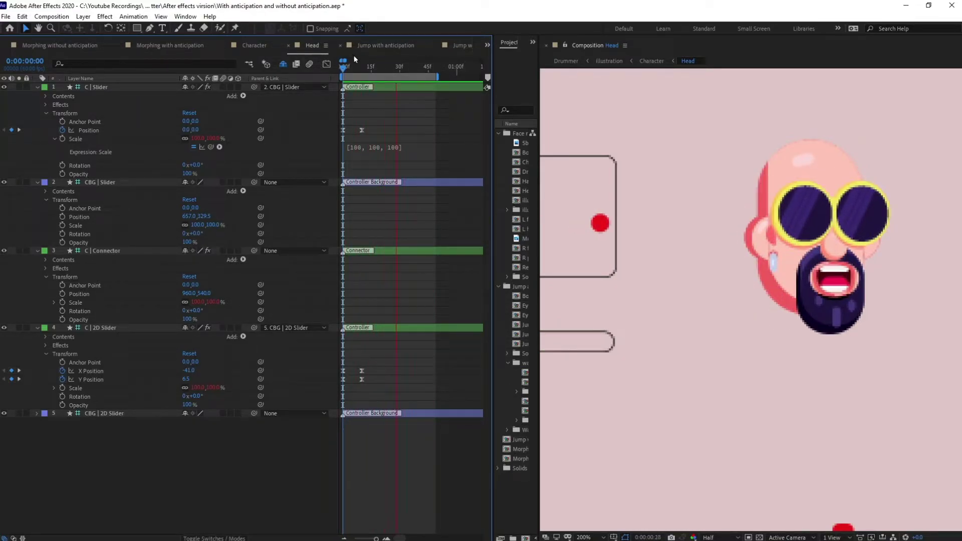
key("space")
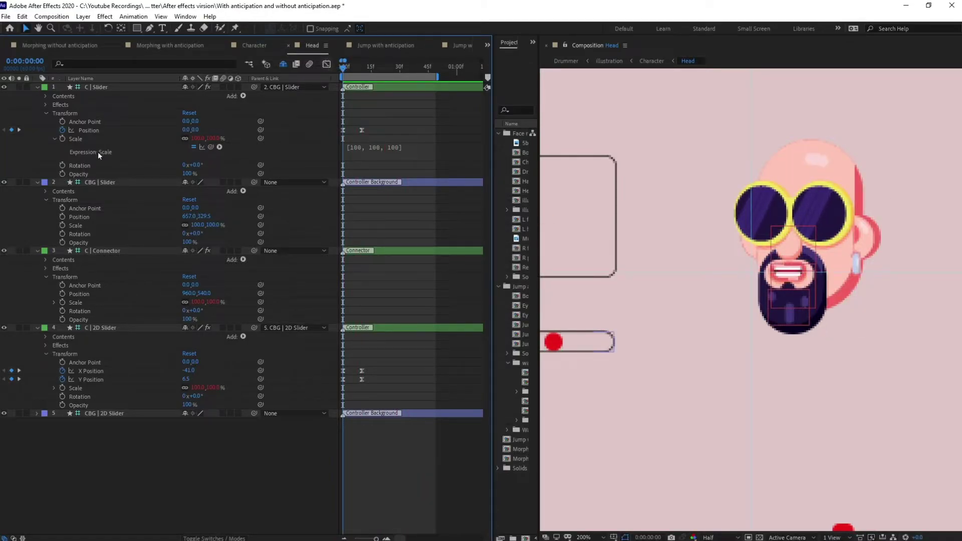
- Delete all existing position keyframes from the C | Slider and C | 2D Slider controllers
left_click_drag(386, 119, 341, 177)
left_click_drag(384, 360, 339, 388)
key("Delete")
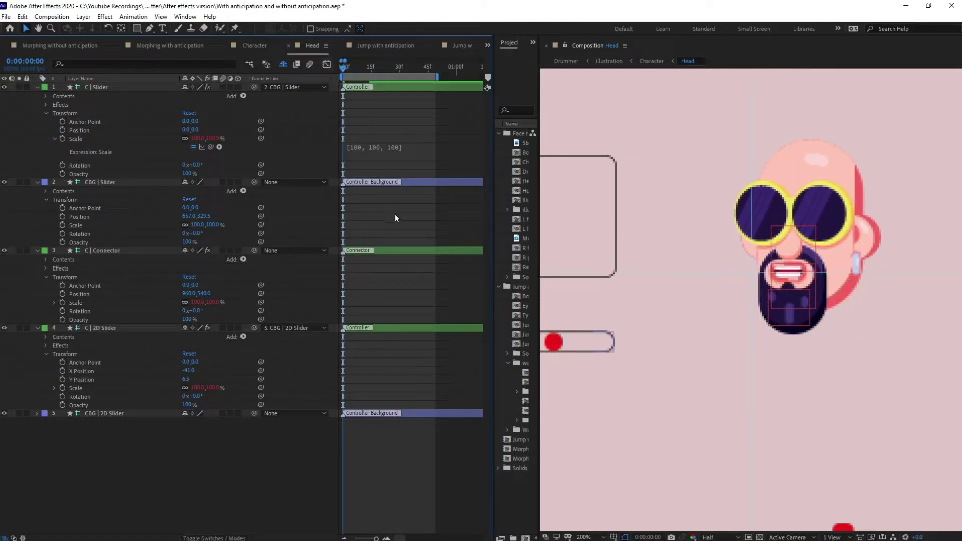
- Start keyframing Position on C | Slider and X and Y Position on C | 2D Slider at frame 0
left_click(63, 131)
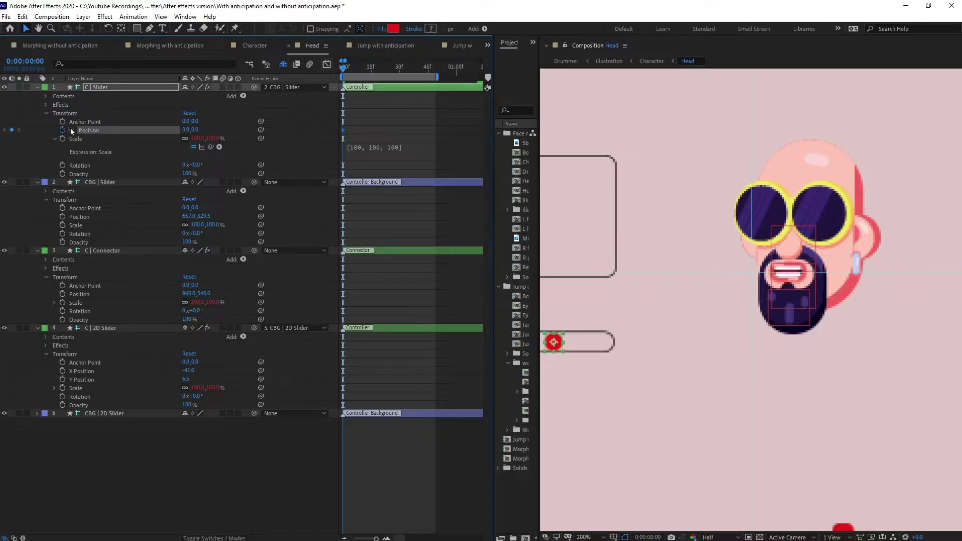
left_click(418, 119)
left_click_drag(63, 379, 63, 372)
- Keyframe the C | 2D Slider controller at frame 4 with X Position -53 and Y Position -1.5
left_click(110, 329)
left_click_drag(692, 382, 757, 331)
scroll(351, 373, "up", 1)
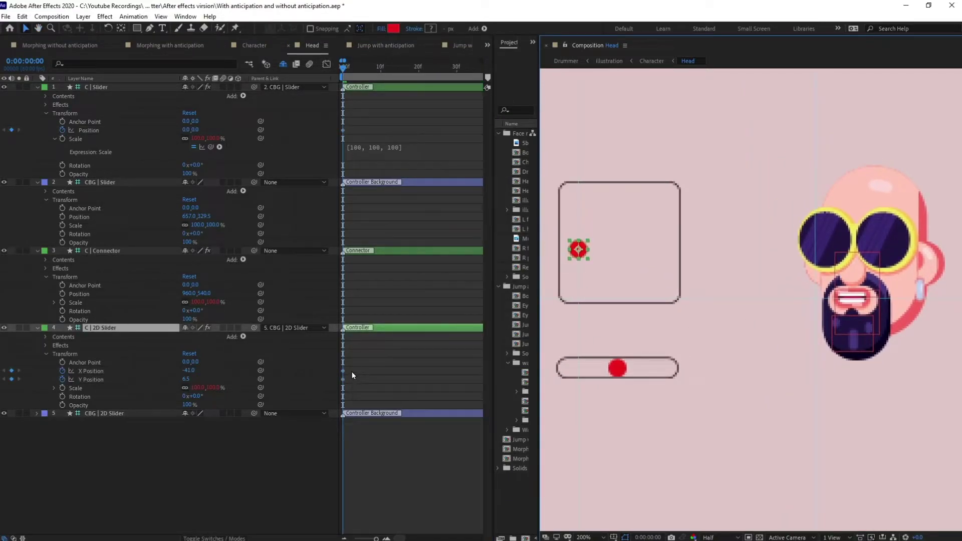
key("Page_Down")
key("Page_Down")
key("Page_Down")
key("Page_Down")
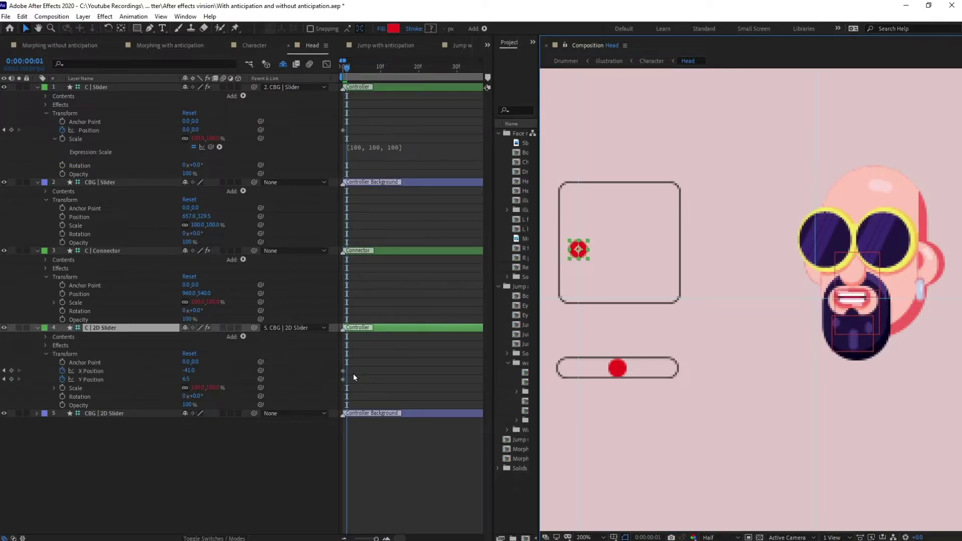
key("Up")
key("Up")
key("Up")
key("Up")
key("Up")
key("Up")
key("Up")
key("Up")
key("Up")
key("Up")
key("Up")
key("Up")
key("Up")
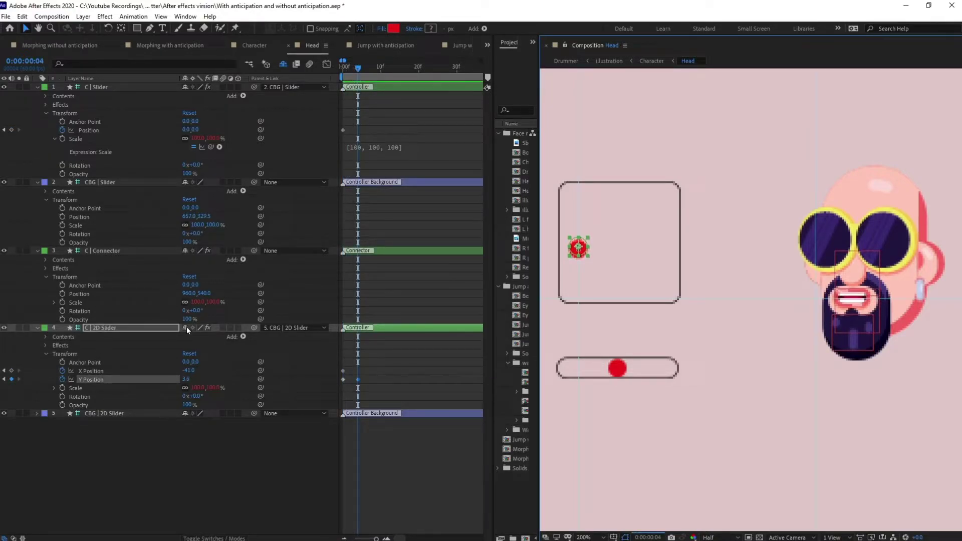
key("Left")
key("Left")
key("Left")
key("Left")
key("Left")
key("Left")
key("Left")
key("Left")
key("Left")
key("Left")
key("Left")
key("Left")
key("Left")
key("Left")
key("Left")
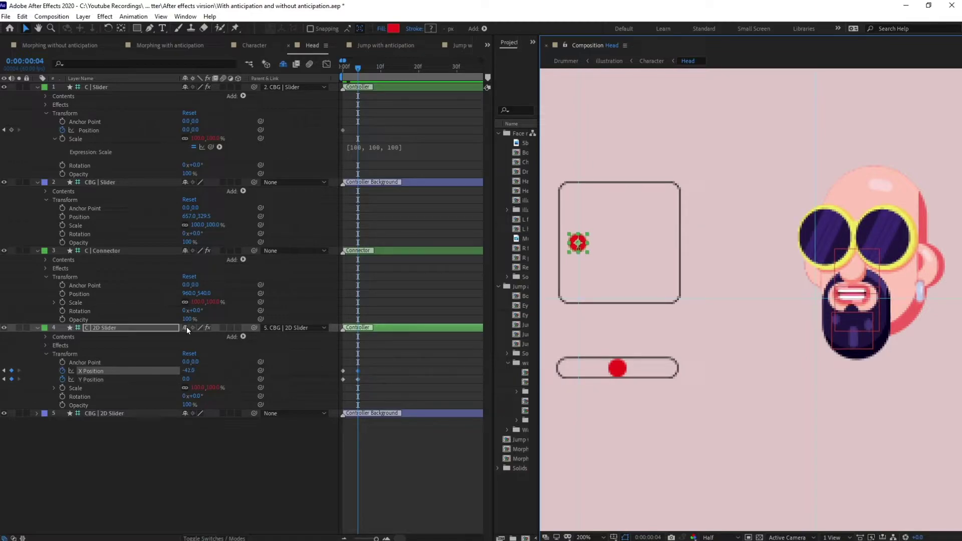
key("Left")
key("Left")
key("Left")
key("Left")
key("Left")
key("Left")
key("Left")
key("Up")
key("Up")
key("Up")
key("Left")
key("Left")
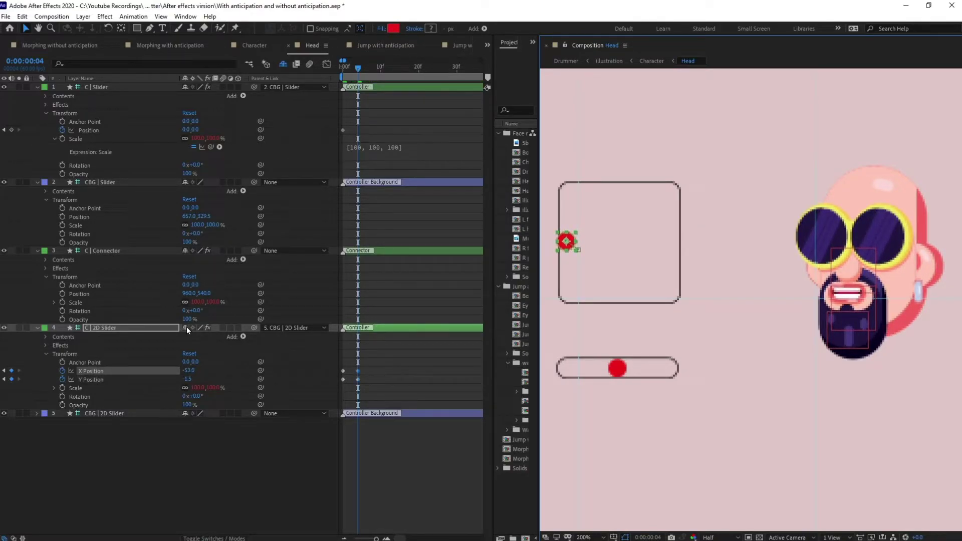
- Move the 2D slider's anticipation keyframes for X and Y Position to frame 5
key("equal")
mouse_move(367, 361)
left_mouse_down()
mouse_move(349, 387)
mouse_move(364, 379)
left_mouse_up()
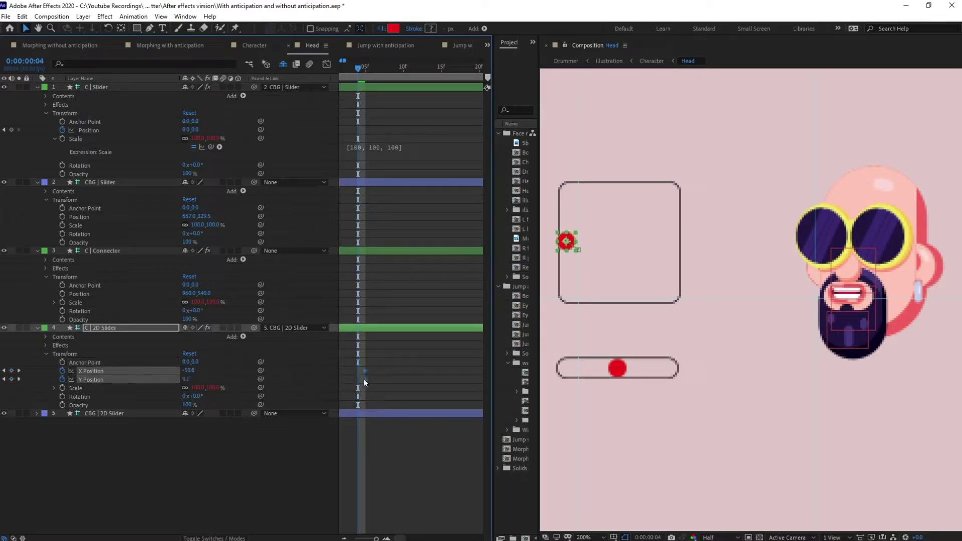
key("minus")
key("Page_Down")
left_click(384, 365)
- Advance 8 frames to frame 13 and move the 2D slider controller across its box to X Position 50
key("alt+shift+j")
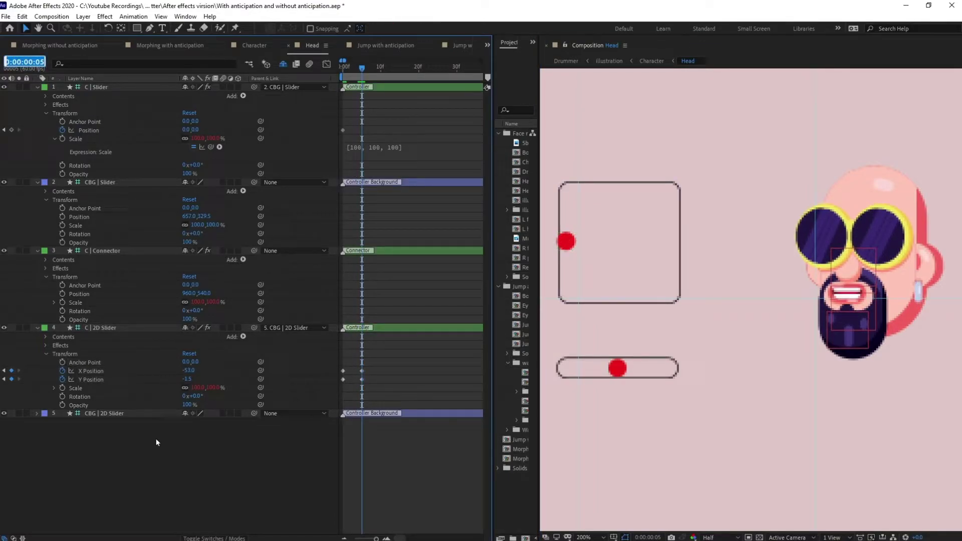
type("+8")
key("Return")
key("minus")
key("minus")
key("minus")
key("minus")
key("minus")
key("minus")
left_click(344, 69)
key("equal")
key("equal")
key("equal")
key("equal")
key("equal")
key("k")
key("alt+shift+j")
type("+8")
key("Return")
left_click_drag(567, 242, 675, 244)
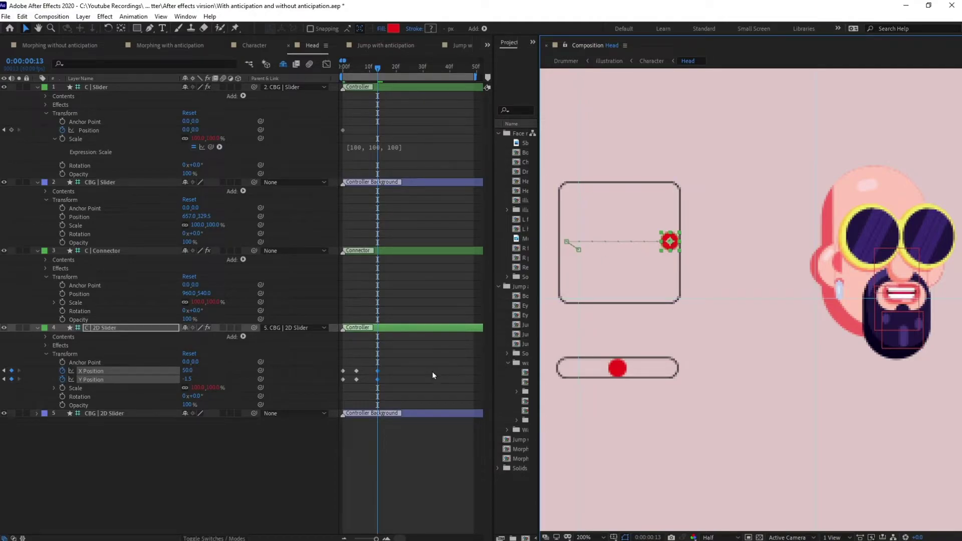
- Advance 5 frames to frame 18 and shift the 2D slider controller slightly inward and down to settle the turn
left_click(27, 62)
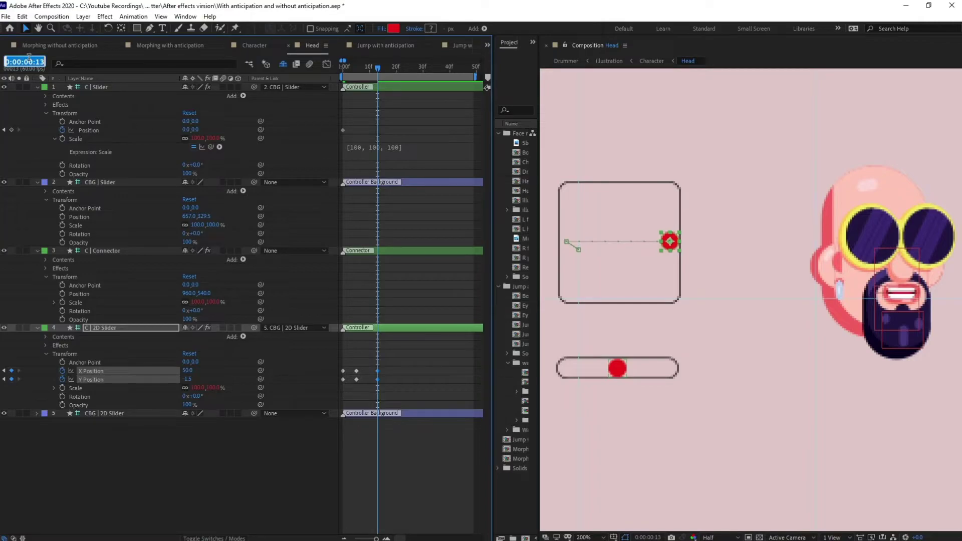
type("+5")
key("Return")
scroll(733, 217, "up", 2)
mouse_move(785, 244)
left_mouse_down()
mouse_move(772, 246)
mouse_move(775, 256)
mouse_move(767, 248)
left_mouse_up()
scroll(767, 248, "down", 2)
- Lower the 2D slider controller to Y Position 54.5 at frame 9, midway through the turn
left_click_drag(368, 71, 359, 73)
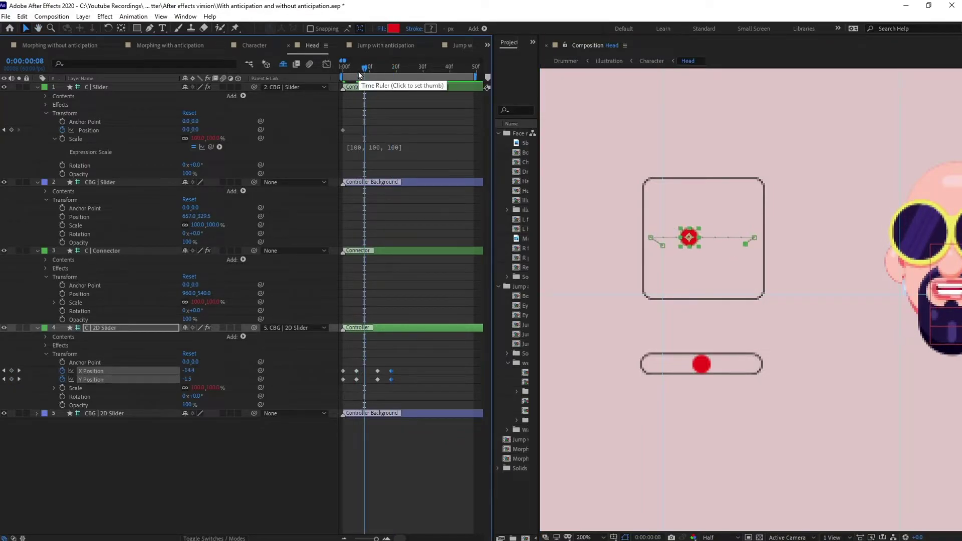
key("Page_Down")
key("Down")
key("Down")
key("Down")
key("Down")
key("Down")
key("Down")
key("Down")
key("Down")
key("Down")
key("Down")
key("Down")
key("Down")
key("Down")
key("Down")
key("Down")
key("Down")
key("Down")
key("Down")
key("Down")
key("Down")
key("Down")
key("Down")
key("Down")
key("Down")
key("Down")
key("Down")
key("Down")
key("Down")
key("Down")
key("Down")
key("Down")
key("Down")
key("Down")
key("Down")
key("Down")
key("Down")
key("Down")
key("Down")
key("Down")
key("Down")
key("Down")
key("Down")
key("Down")
key("Down")
key("Down")
key("Down")
key("Down")
key("Down")
key("Down")
key("Down")
key("Down")
key("Down")
key("Down")
key("Down")
key("Down")
key("Down")
key("Down")
key("Down")
key("Up")
key("Up")
key("Up")
- Apply Easy Ease to all X and Y Position keyframes of C | 2D Slider
left_click_drag(419, 370, 327, 386)
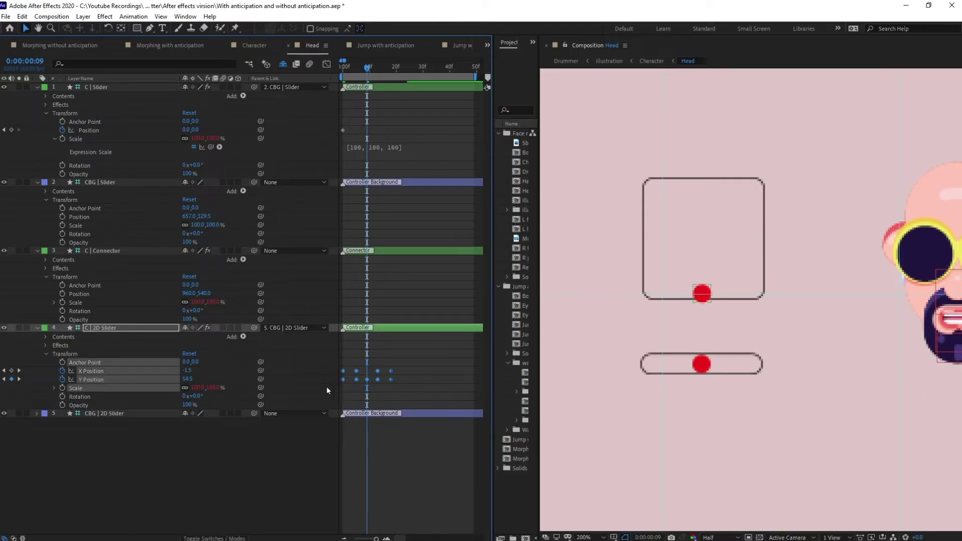
key("F9")
left_click(399, 374)
- Convert the 2D slider's middle Y Position keyframe at frame 9 to Auto Bezier
left_click(367, 380)
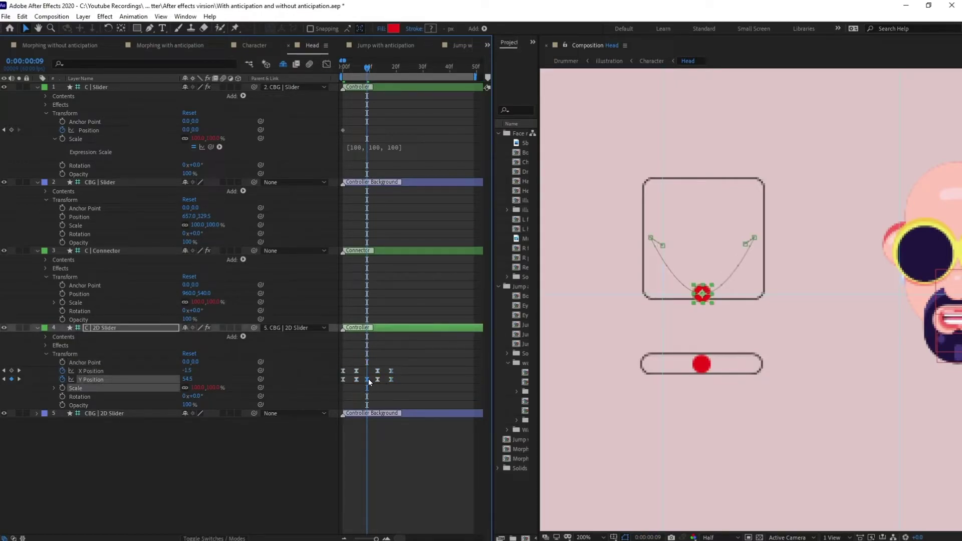
left_click(368, 379, "ctrl")
left_click(368, 380, "ctrl")
left_click(416, 369)
- Preview the head turn with both the slider controls and the face in view
scroll(733, 294, "down", 1)
left_click_drag(802, 291, 771, 300)
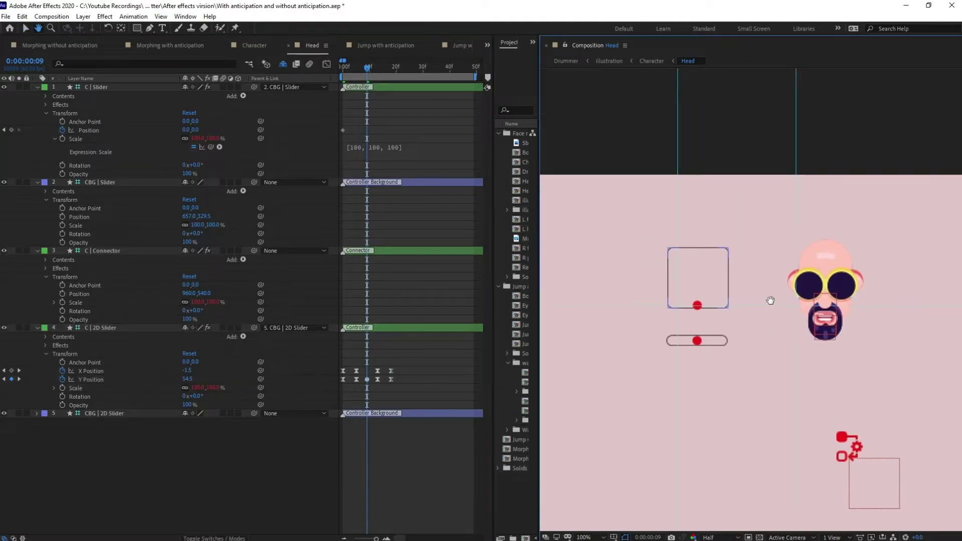
key("space")
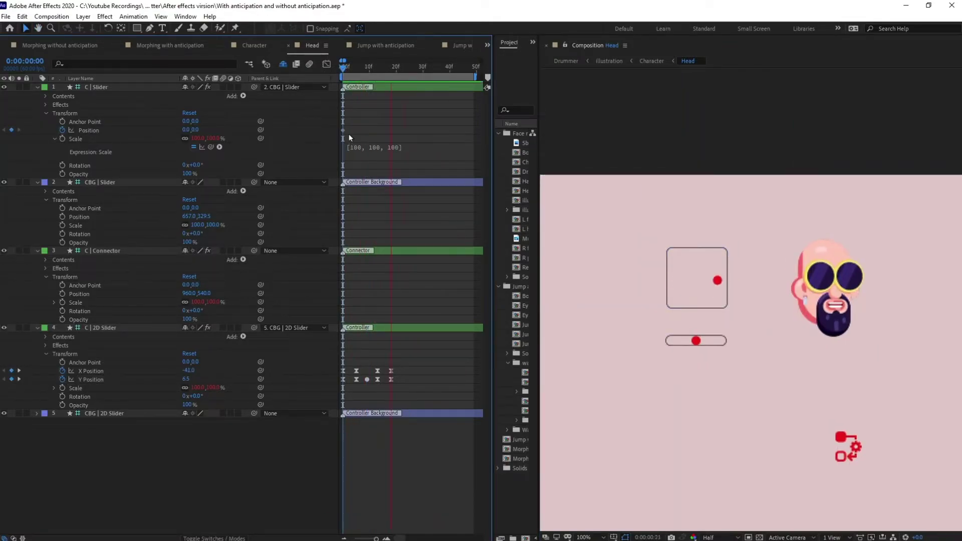
- Stretch the 2D slider's X and Y Position keyframes until the last pair lands at frame 37 and preview the slower head turn
left_click_drag(411, 362, 327, 387)
left_click_drag(392, 380, 444, 381)
left_click_drag(359, 67, 321, 67)
key("space")
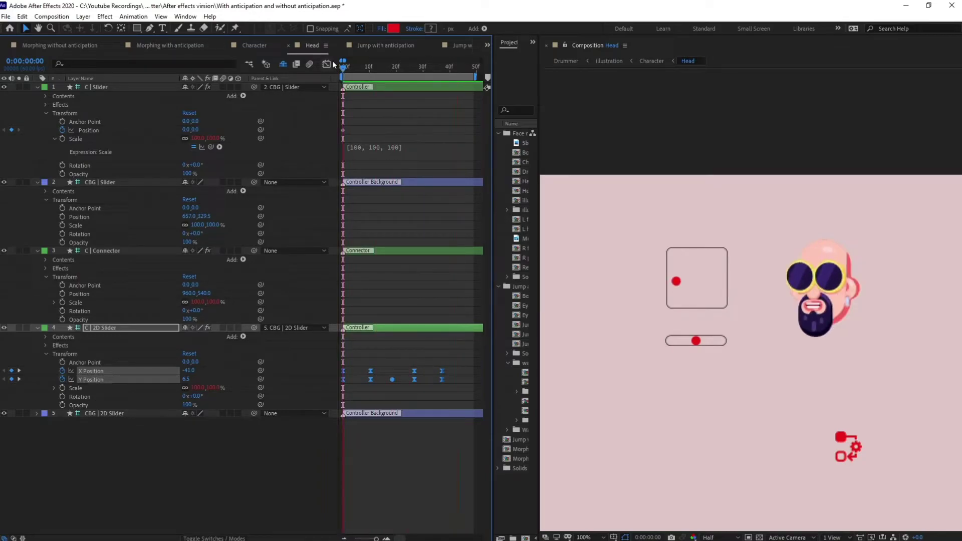
key("space")
key("space")
key("space")
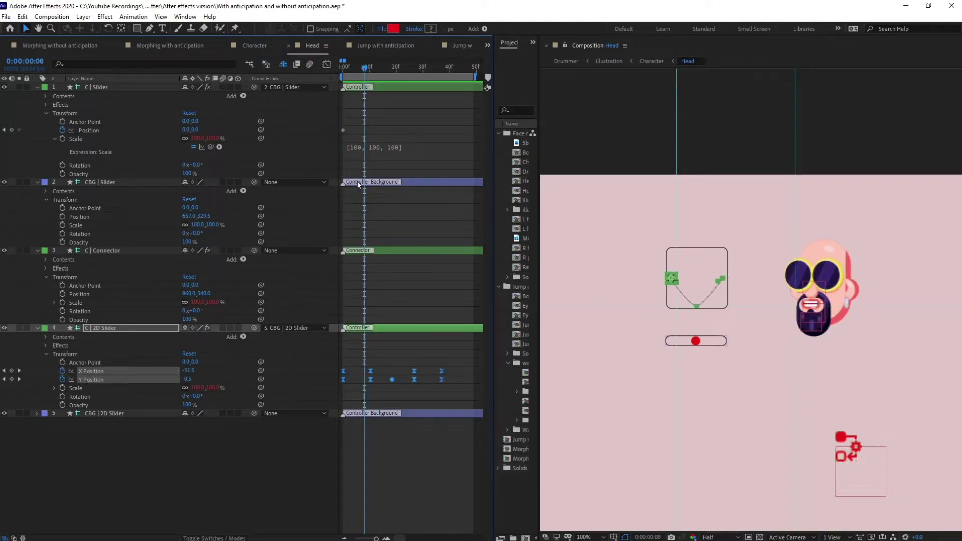
left_click(383, 116)
left_click_drag(348, 69, 318, 67)
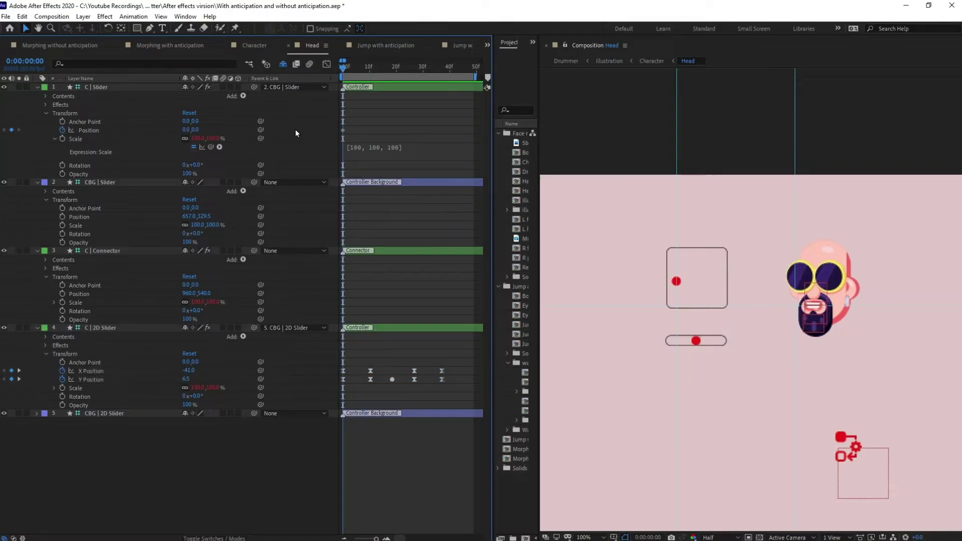
- Add Position keyframes with the current value to C | Slider at frames 10 and 27
key("k")
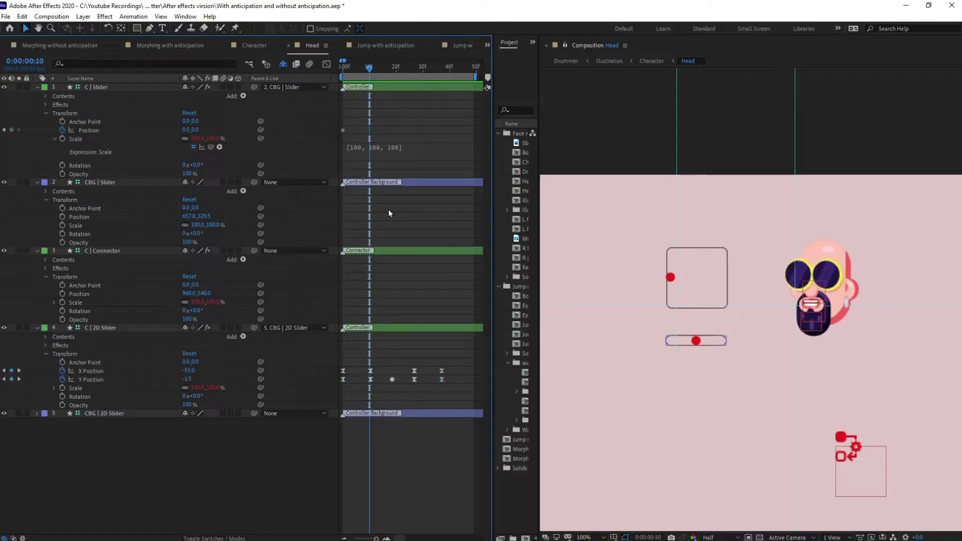
left_click(11, 131)
key("k")
key("k")
left_click(11, 131)
key("j")
key("j")
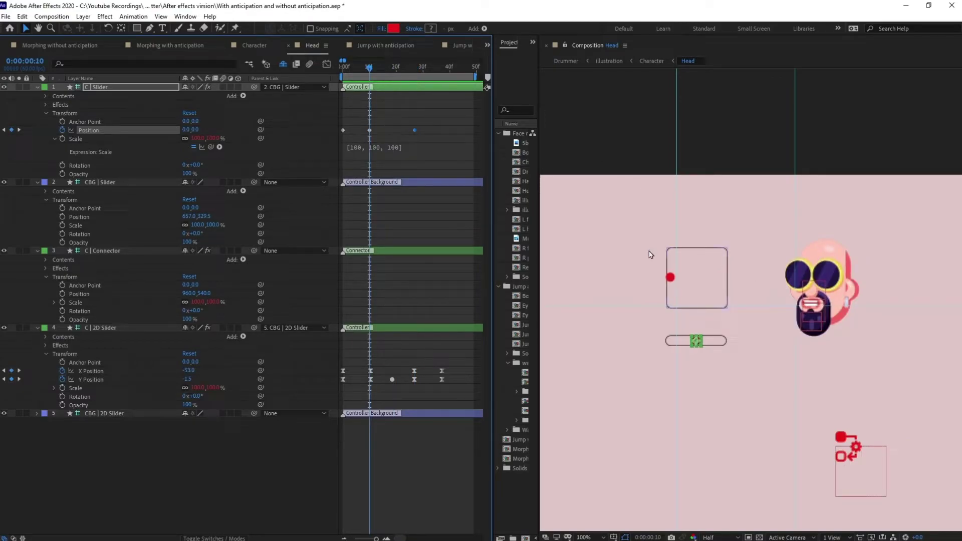
- Slide the C | Slider controller to X -30 at frame 37, the end of the head turn
key("space")
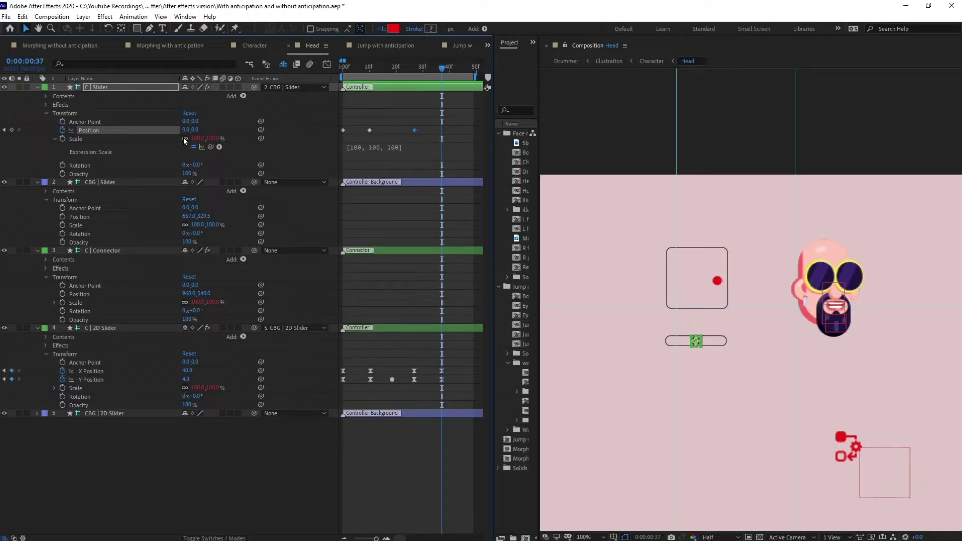
left_click_drag(697, 342, 683, 343)
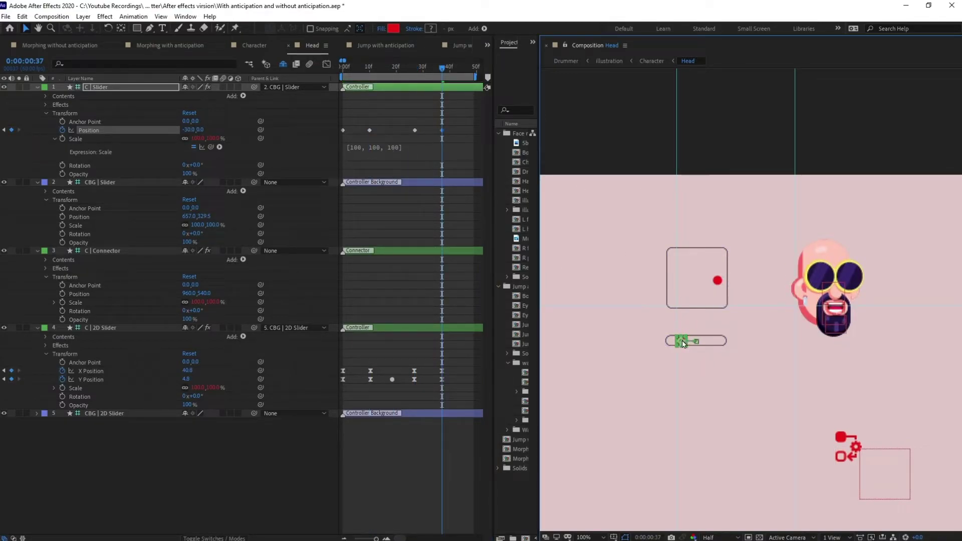
right_click(684, 344)
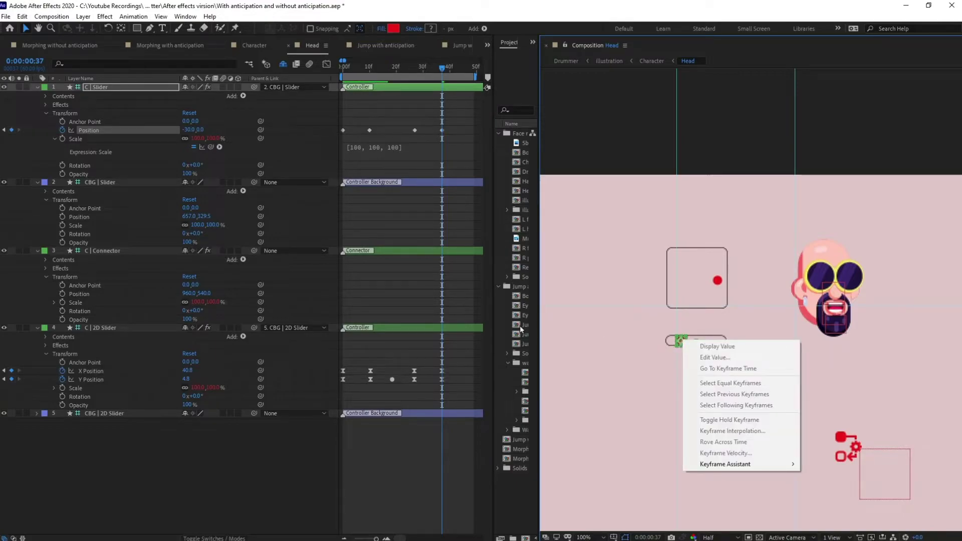
left_click(459, 124)
- Slide the C | Slider controller to X 27 at frame 10, the anticipation pose
scroll(685, 347, "up", 1)
key("space")
left_click_drag(684, 352, 690, 344)
key("v")
key("Home")
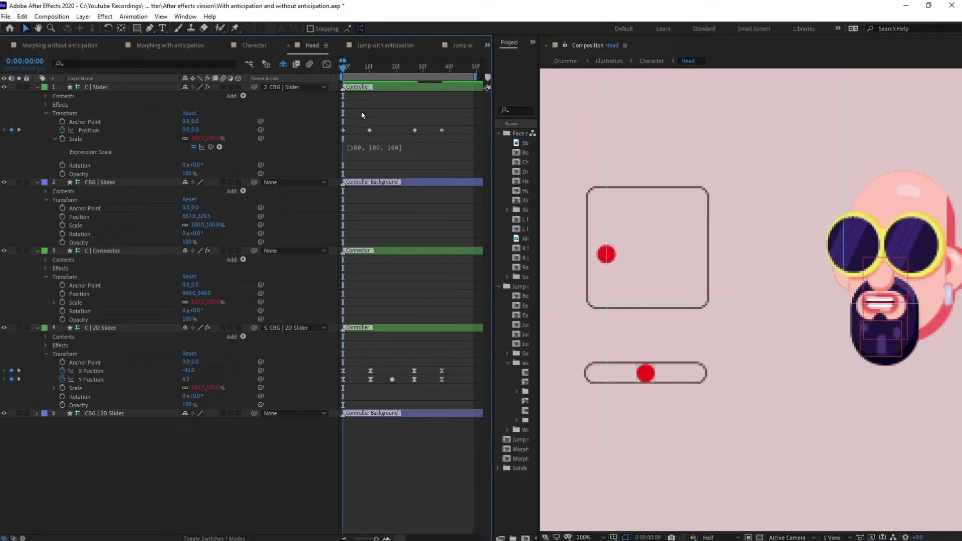
key("shift+Page_Down")
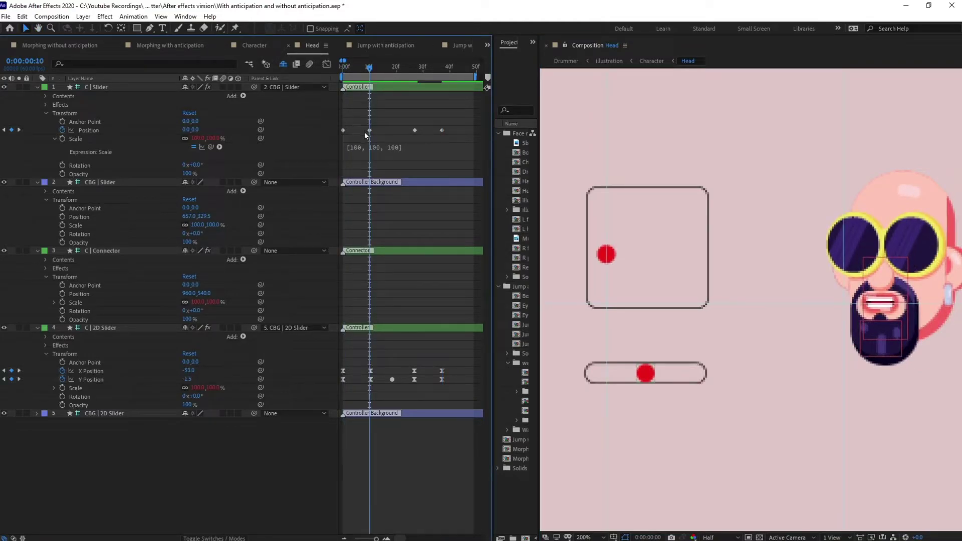
left_click_drag(650, 380, 677, 379)
- Slide the C | Slider controller to X -48 at frame 27 to open the mouth wide
key("k")
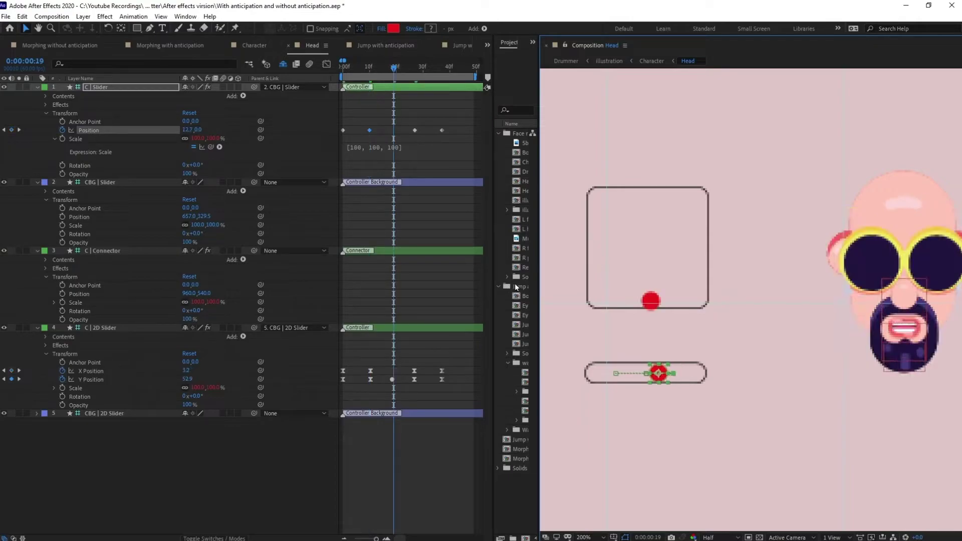
key("k")
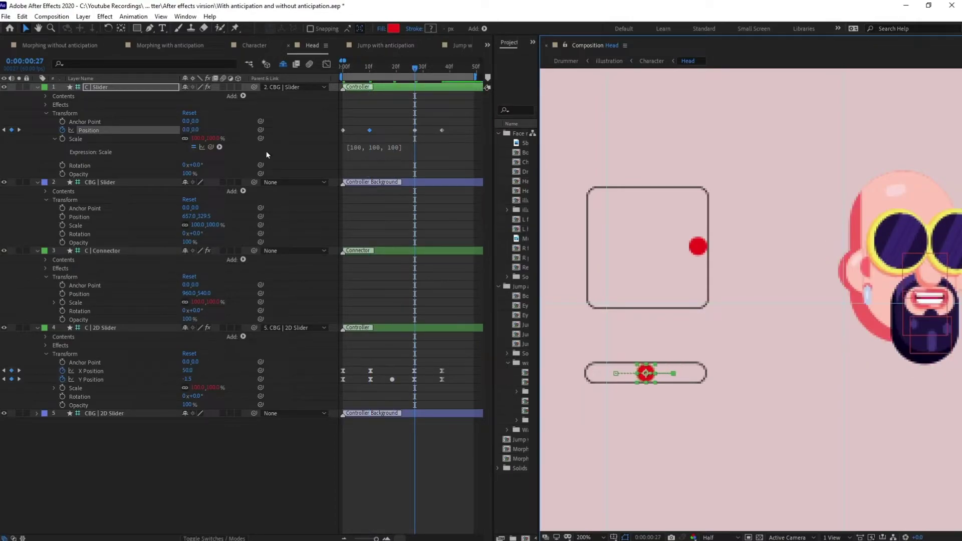
left_click_drag(645, 380, 613, 378)
left_click(146, 89)
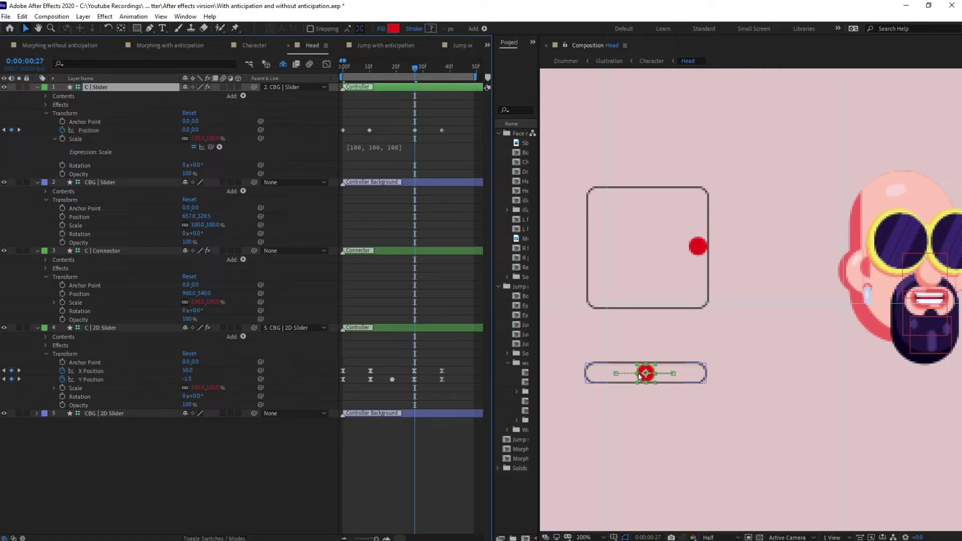
left_click_drag(650, 374, 597, 373)
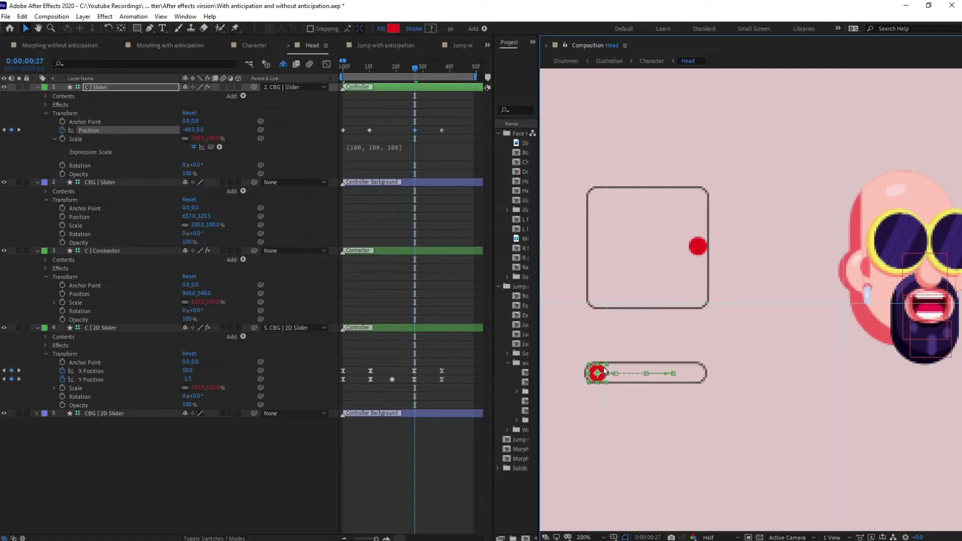
- Apply Easy Ease to all Position keyframes of C | Slider and preview the mouth movement together with the head turn
left_click_drag(456, 128, 336, 152)
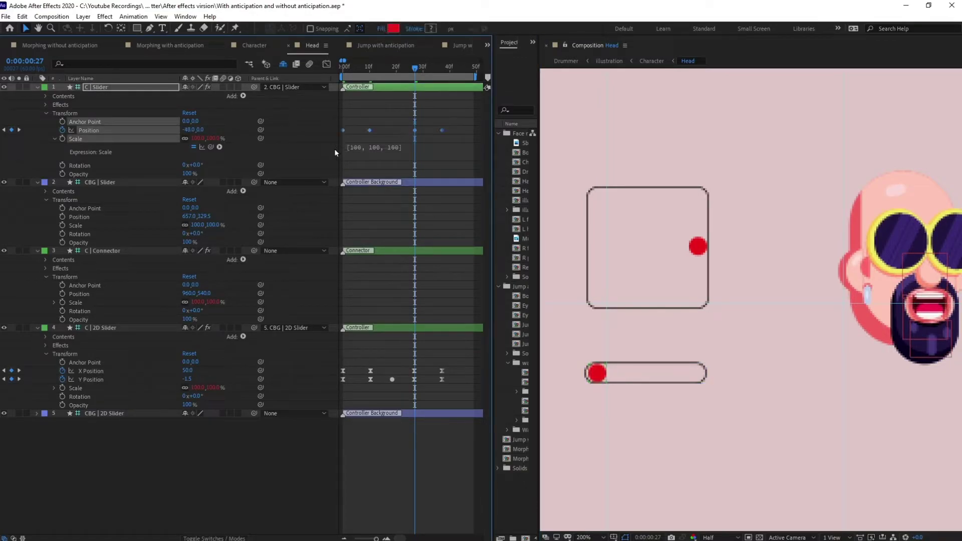
left_click(403, 118)
scroll(397, 109, "down", 4)
left_click_drag(351, 71, 329, 70)
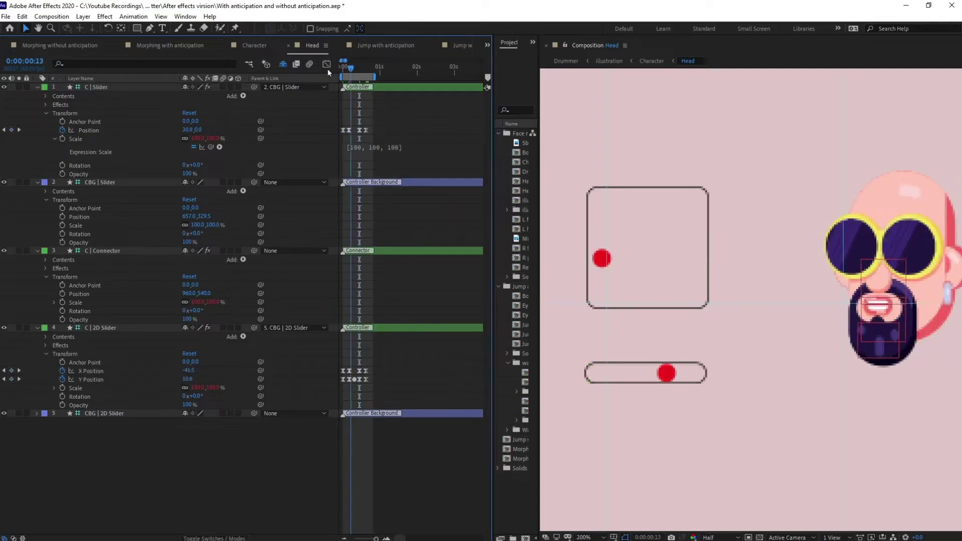
key("comma")
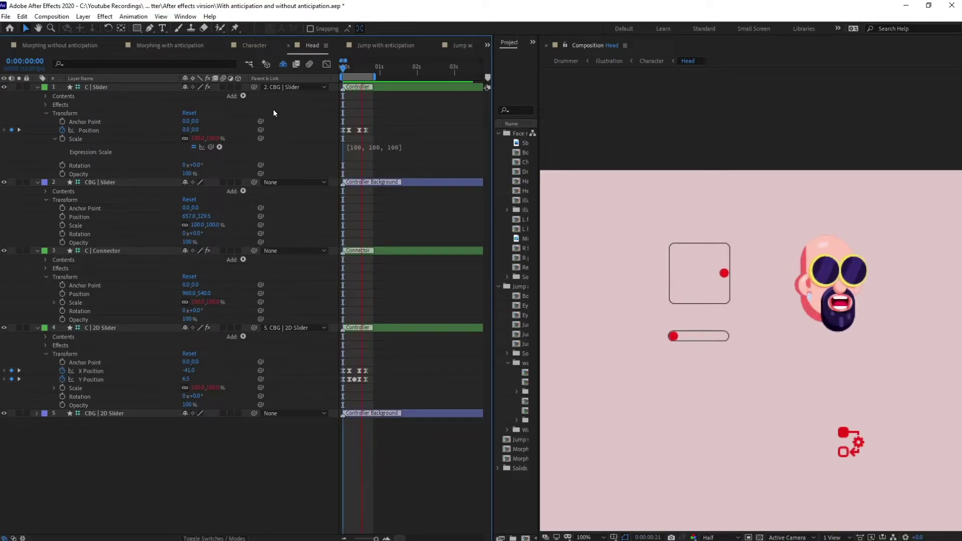
left_click(342, 69)
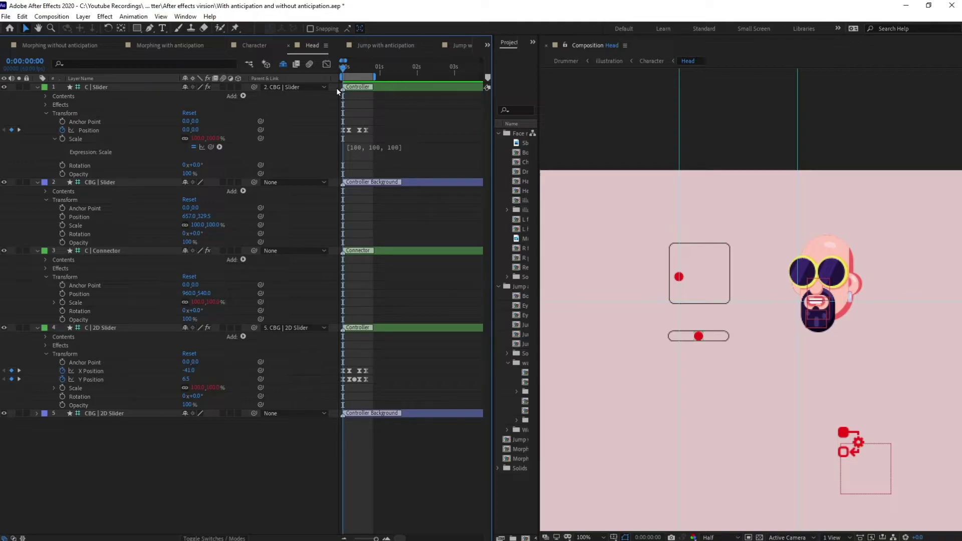
- Reveal the Head layer's keyframes in the Character composition and delete all its Scale and Rotation keyframes
left_click(257, 44)
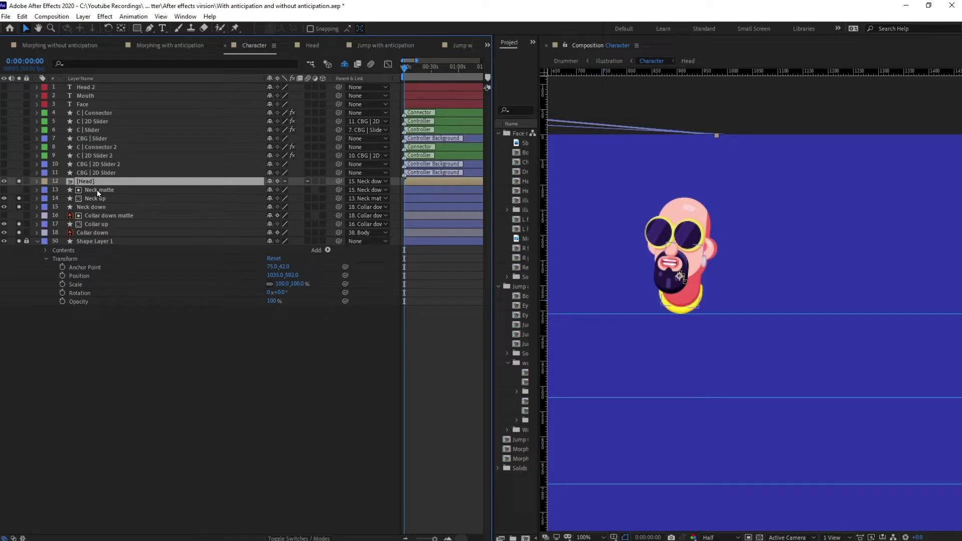
key("u")
key("equal")
key("equal")
key("equal")
key("equal")
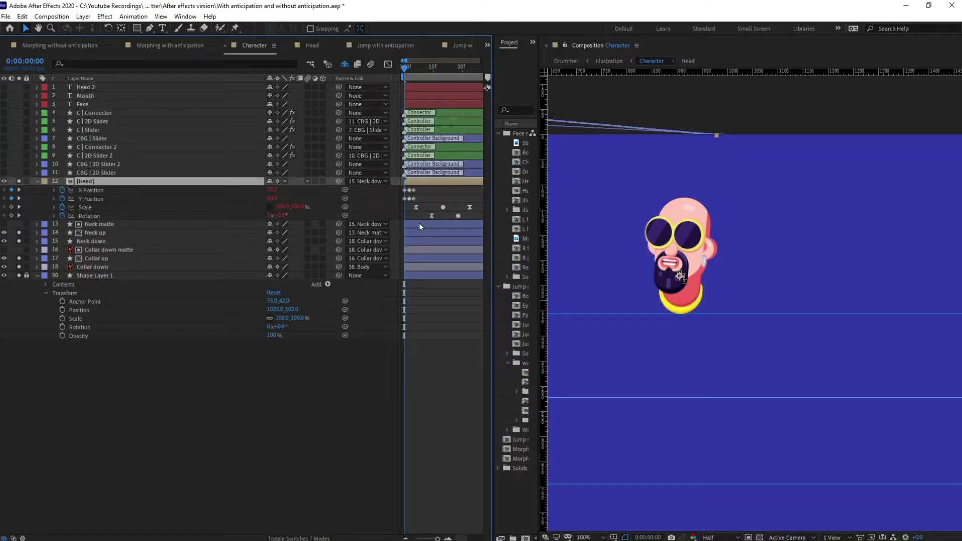
key("minus")
key("minus")
left_click_drag(454, 204, 404, 219)
key("F9")
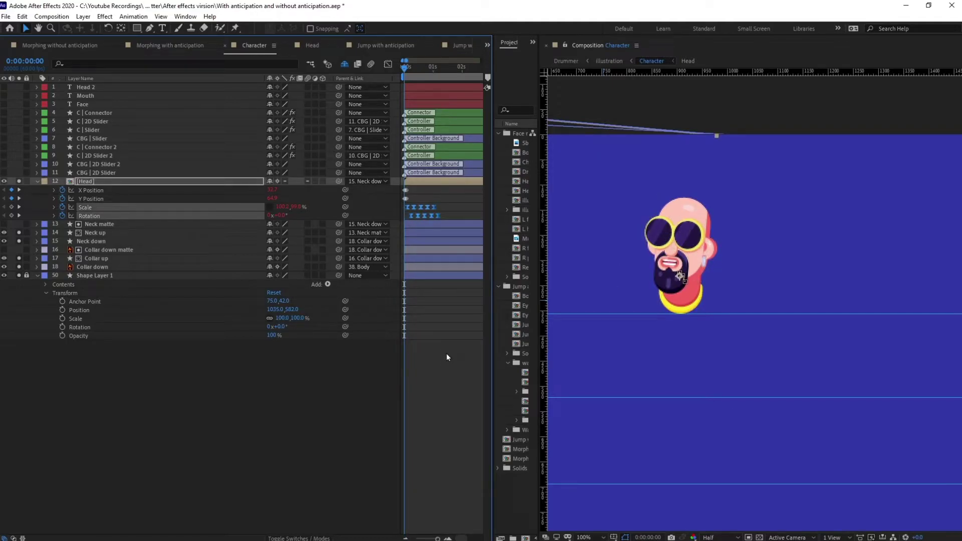
key("Delete")
- Reveal the keyframed properties of the layers from Neck up to Collar down in the Character composition
key("equal")
key("equal")
key("equal")
key("equal")
mouse_move(436, 69)
left_mouse_down()
mouse_move(413, 75)
mouse_move(420, 70)
left_mouse_up()
left_click(92, 267)
left_click(105, 234, "shift")
key("u")
- Delete all Rotation keyframes of the Neck down and Collar down layers
scroll(409, 243, "right", 1)
left_click_drag(265, 80, 144, 80)
key("minus")
key("minus")
key("minus")
key("minus")
left_click_drag(400, 263, 293, 340)
key("Delete")
- Reset the Rotation of the Head, Neck down and Collar down layers to 0°
left_click(80, 216, "ctrl")
left_click(157, 216)
type("0")
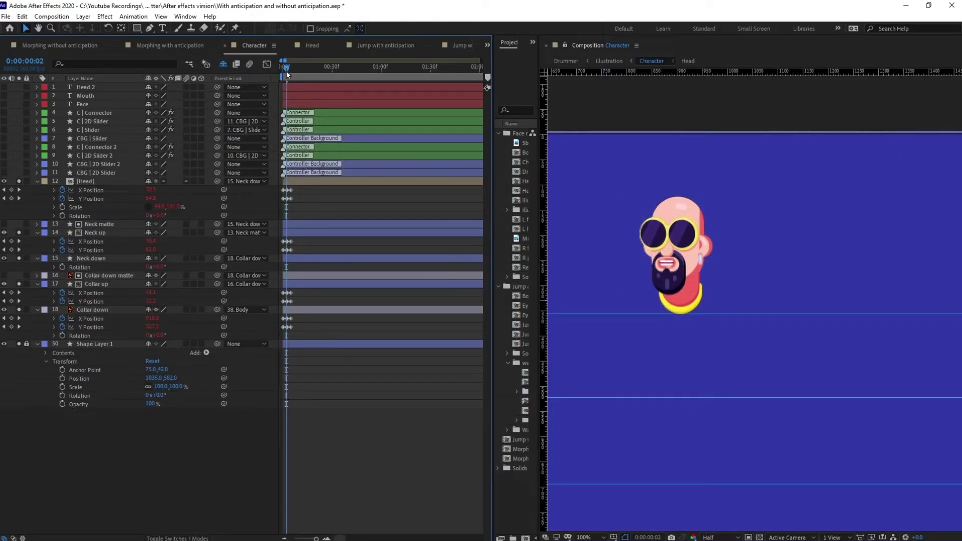
- Start Rotation keyframes for the Head, Neck down and Collar down layers at frame 0, matching the head turn's start
left_click(313, 45)
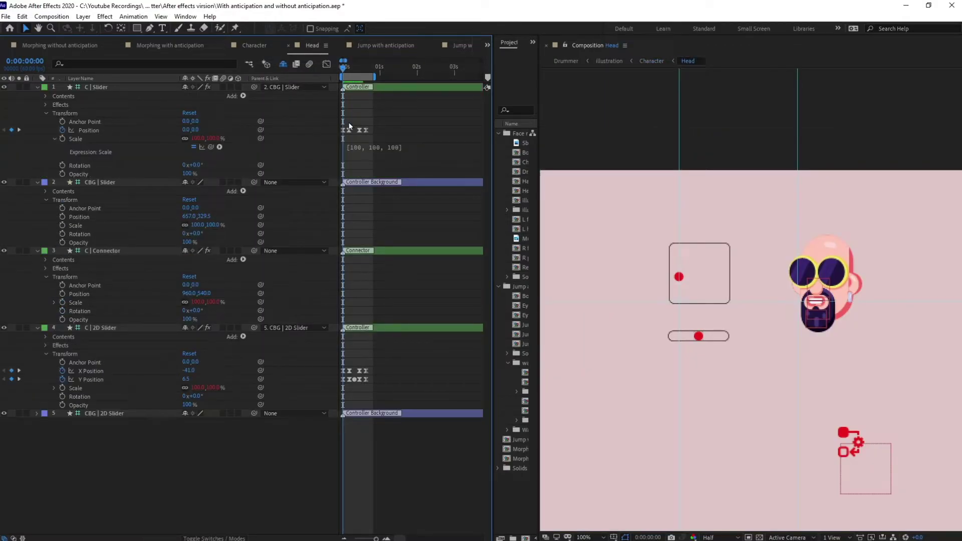
key("equal")
key("equal")
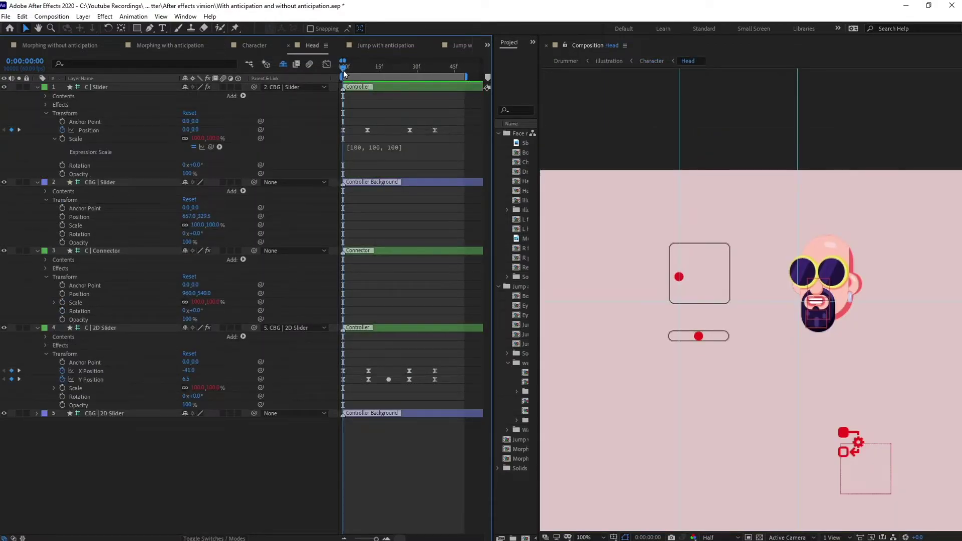
left_click(243, 46)
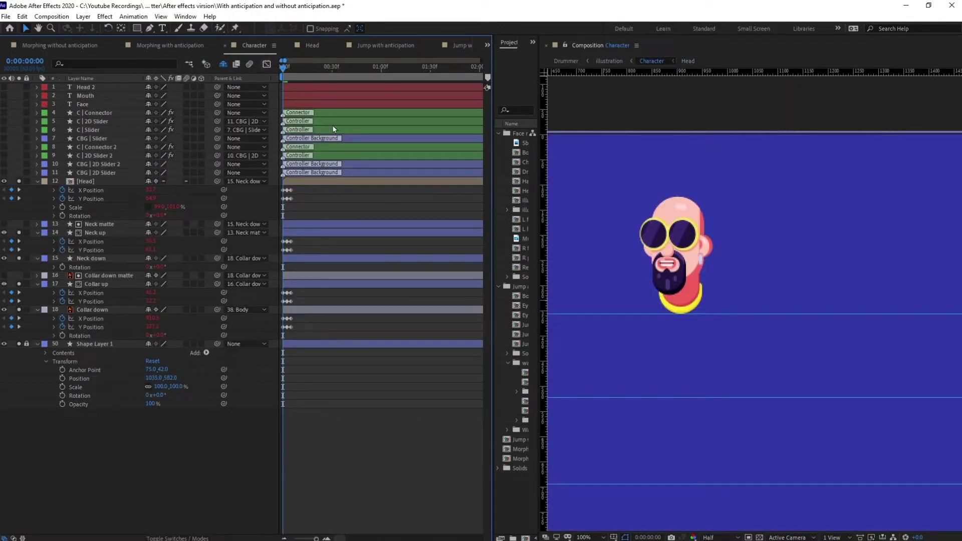
left_click(62, 215)
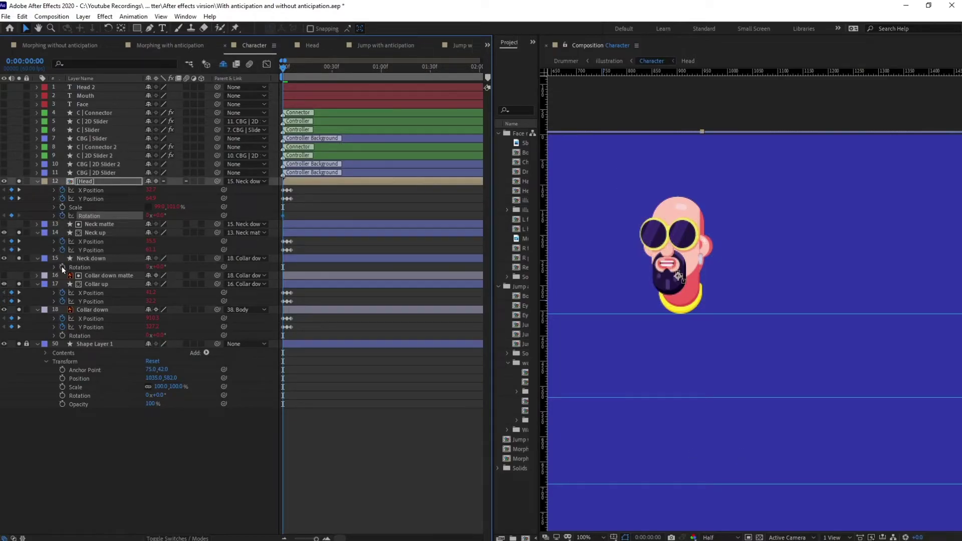
left_click(63, 266)
left_click(62, 336)
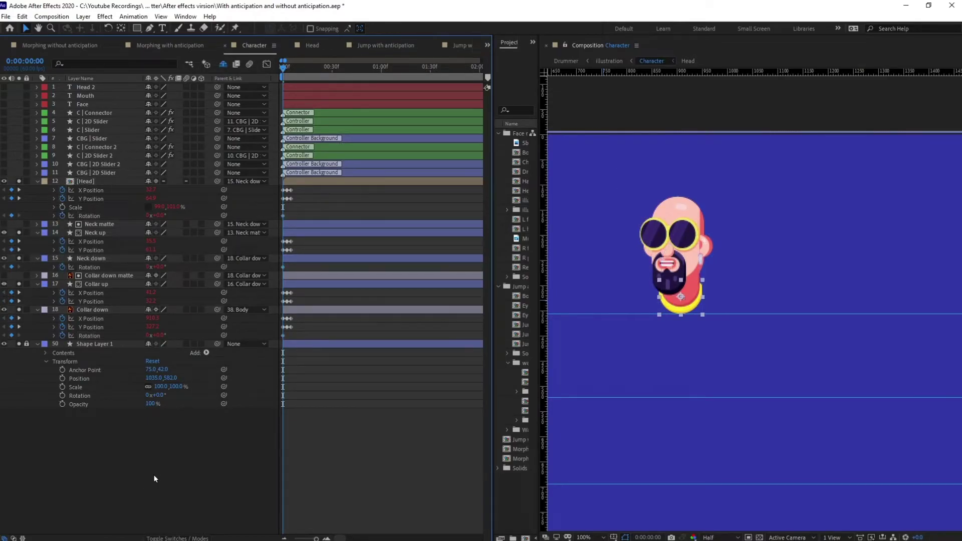
left_click(146, 482)
- Set the Collar down layer's Rotation to 3° at frame 10, the time of the head's anticipation pose
left_click(312, 45)
key("k")
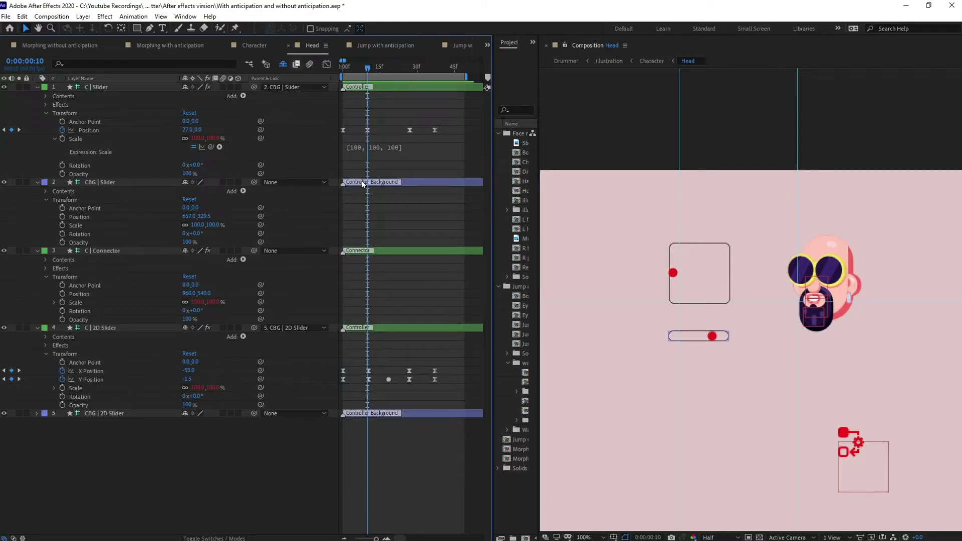
left_click(252, 46)
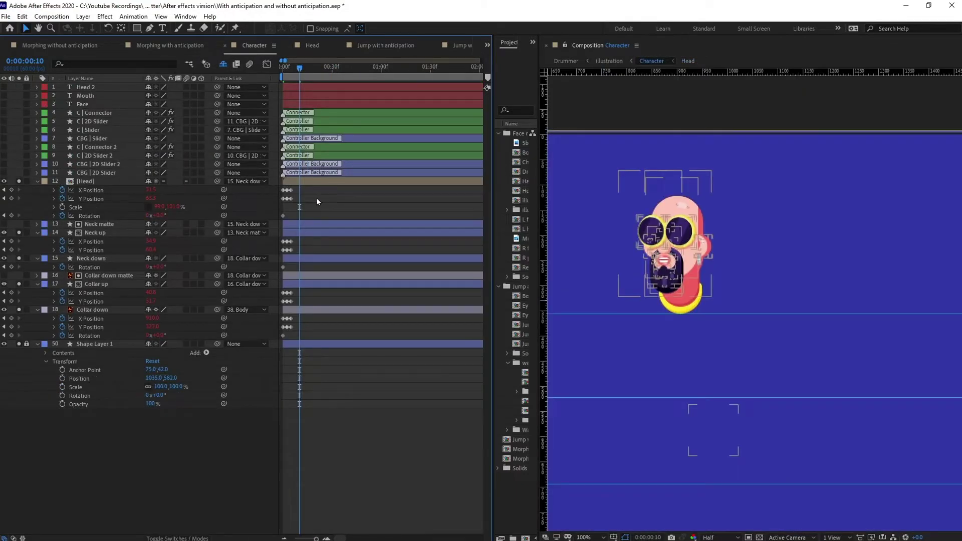
left_click_drag(162, 335, 176, 328)
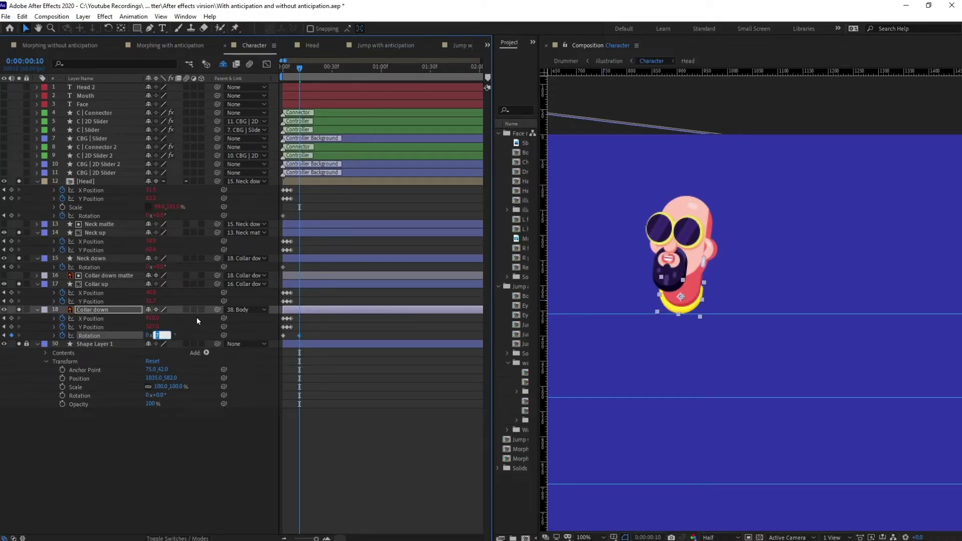
type("0")
key("Return")
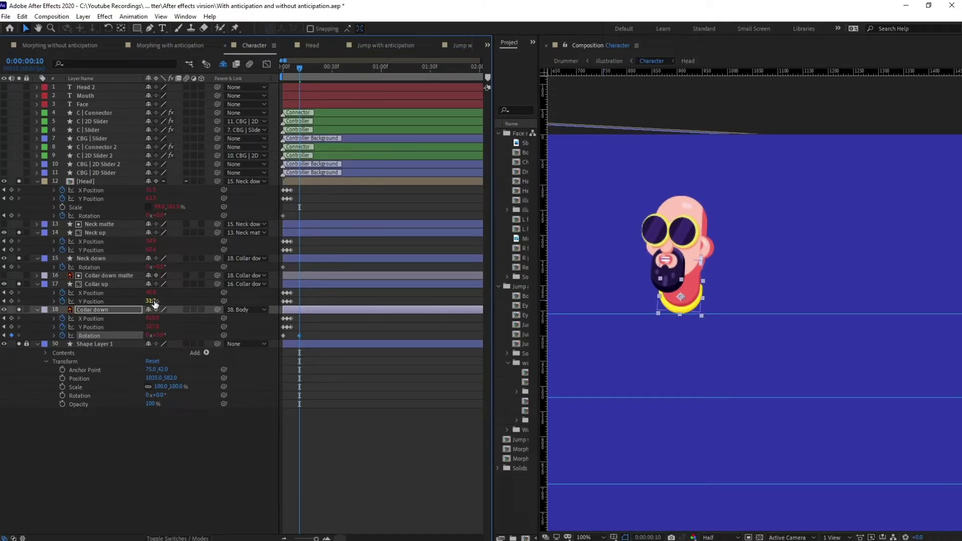
- Set the Rotation of the Neck down and Head layers to 3° at frame 10
left_click(160, 267)
type("3")
key("Return")
left_click(161, 215)
type("3")
key("Return")
left_click(175, 451)
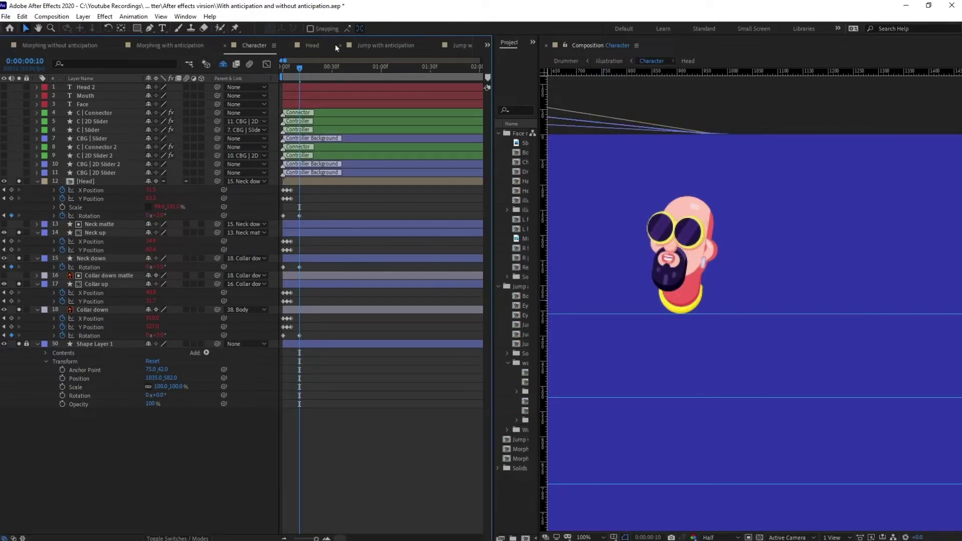
- Set the Collar down layer's Rotation to 0° at frame 19, matching the middle keyframe of the Head composition's turn
left_click(312, 46)
left_click(405, 71)
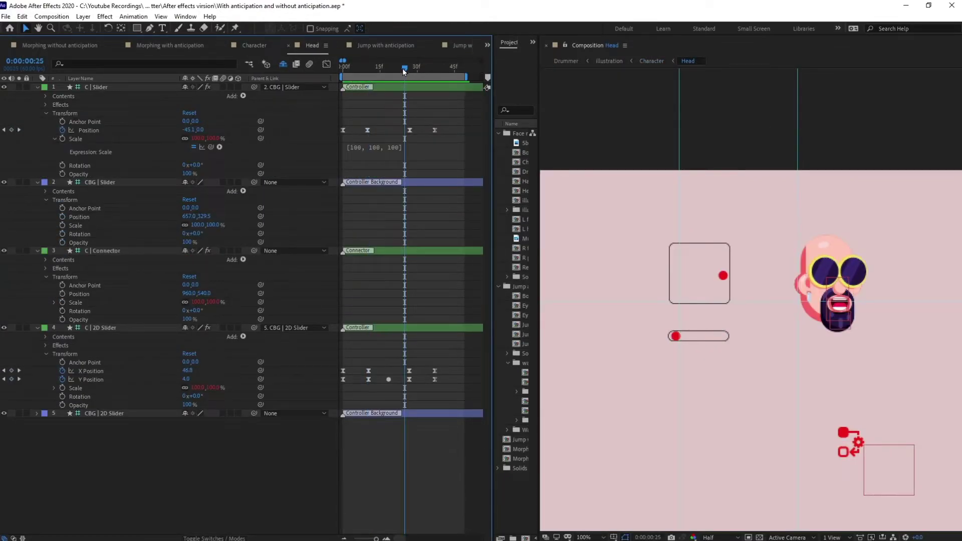
key("j")
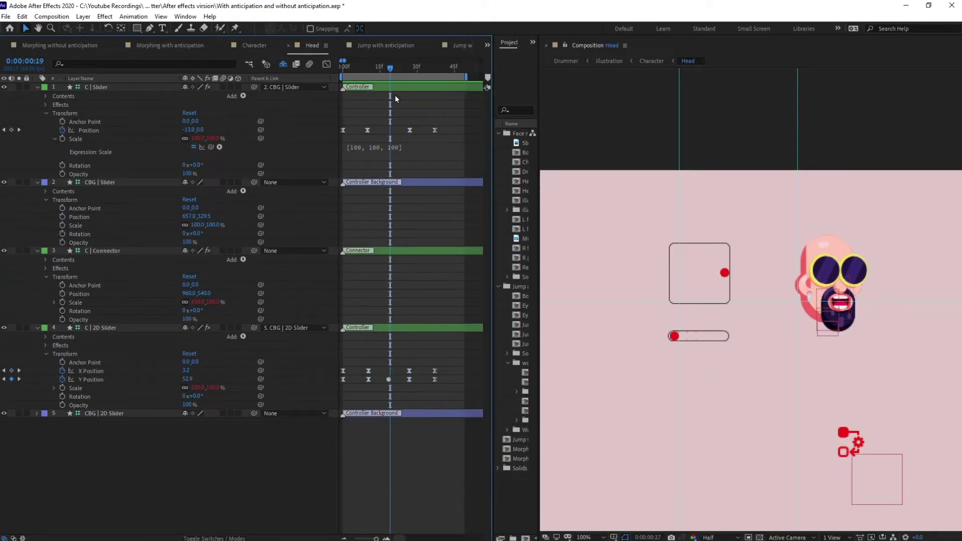
left_click(255, 46)
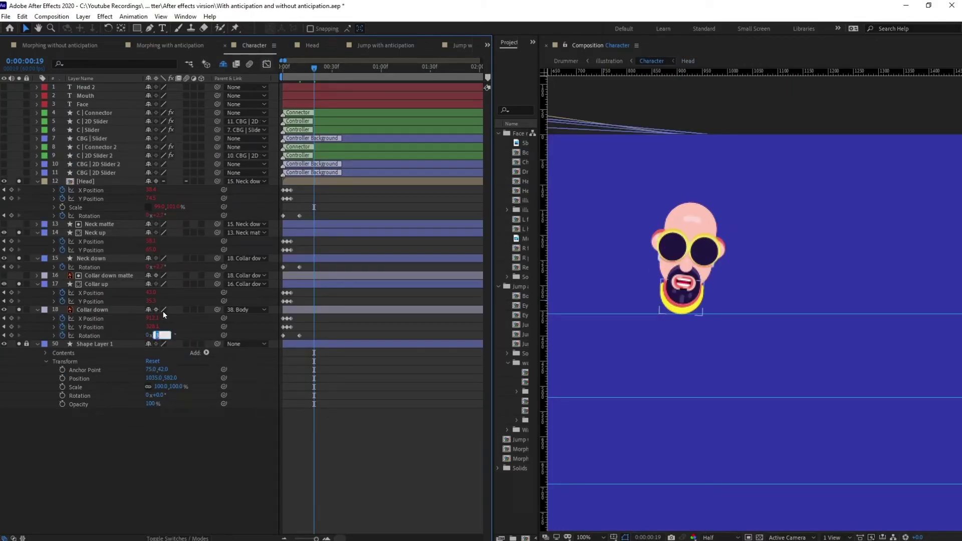
type("0")
key("Return")
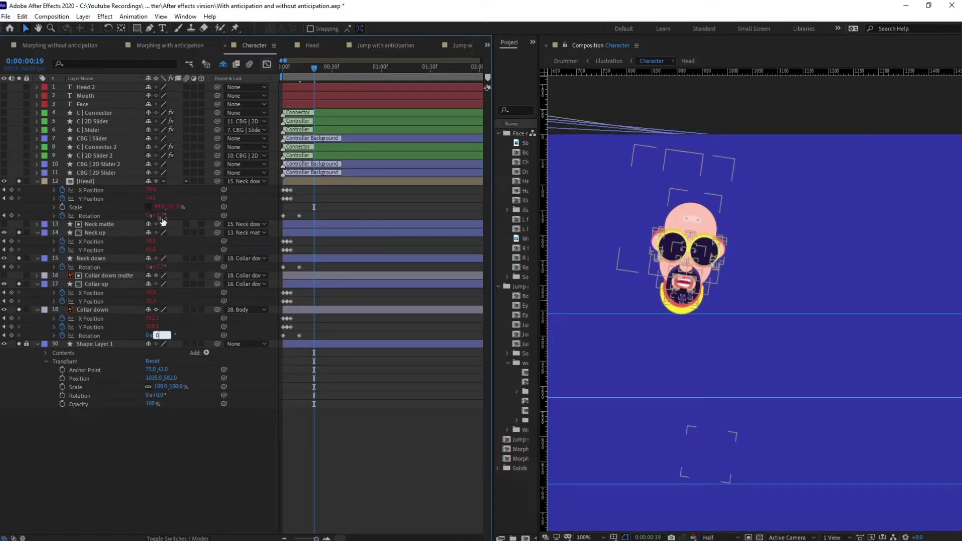
- Set the Rotation of the Head and Neck down layers to 0° at frame 19
left_click(156, 215)
type("0")
key("Return")
left_click(162, 267)
type("0")
key("Return")
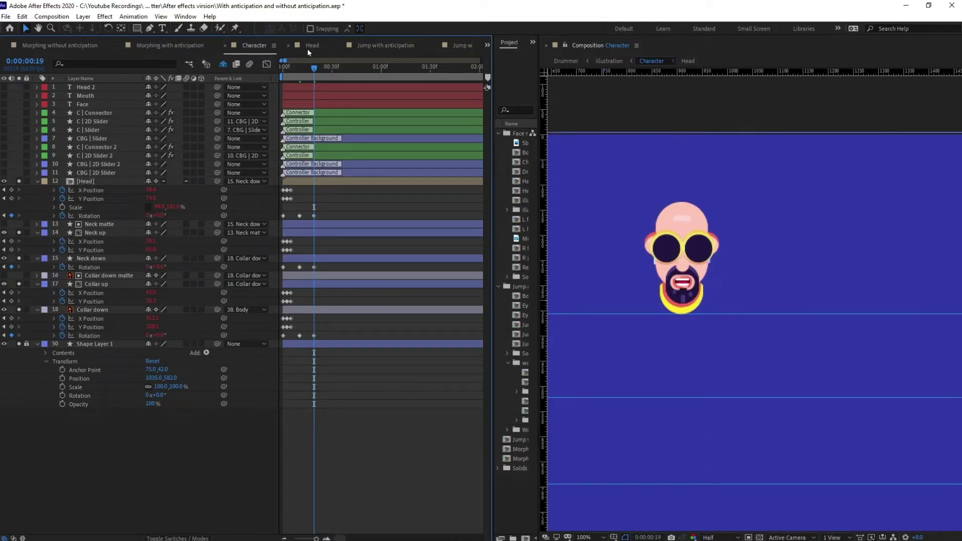
- Set the Rotation of the Head, Neck down and Collar down layers together to -3° at frame 27
left_click(310, 46)
left_click(258, 47)
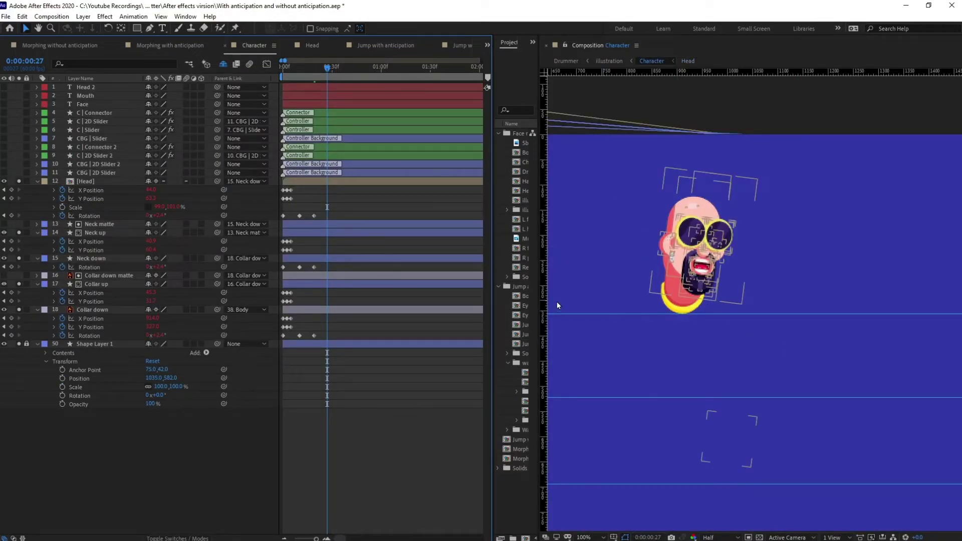
left_click(161, 215)
left_click(119, 182)
left_click(113, 284, "ctrl")
left_click(113, 284, "ctrl")
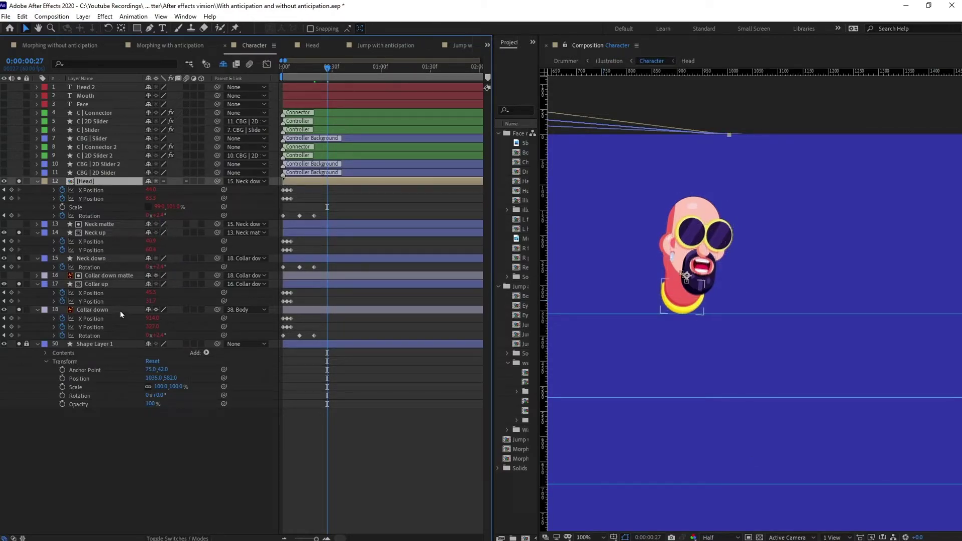
left_click(120, 310, "ctrl")
left_click(118, 233, "ctrl")
left_click(118, 258, "ctrl")
left_click(119, 233, "ctrl")
left_click(161, 267)
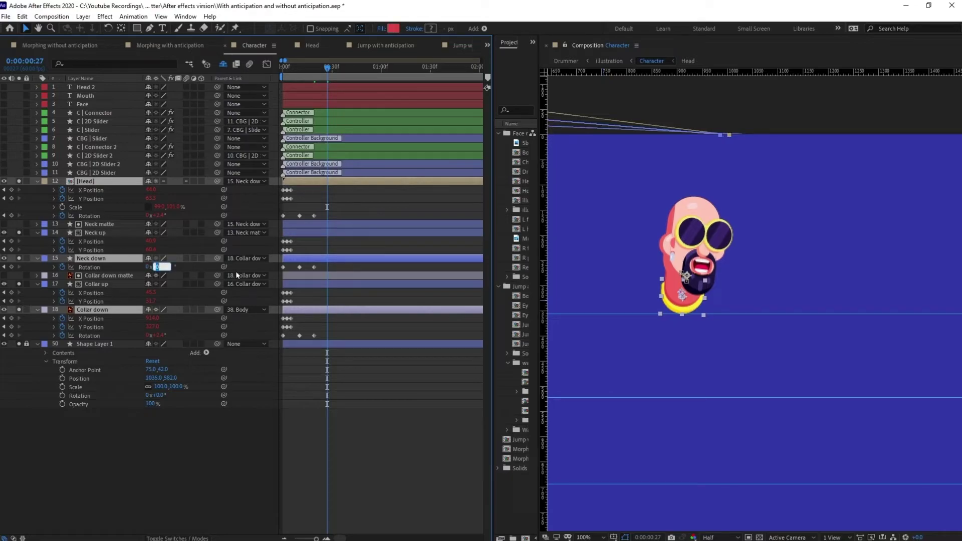
type("-3")
key("Return")
- Remove the loopIn/loopOut expressions from the Rotation of the Head, Neck down and Collar down layers
left_click(55, 216)
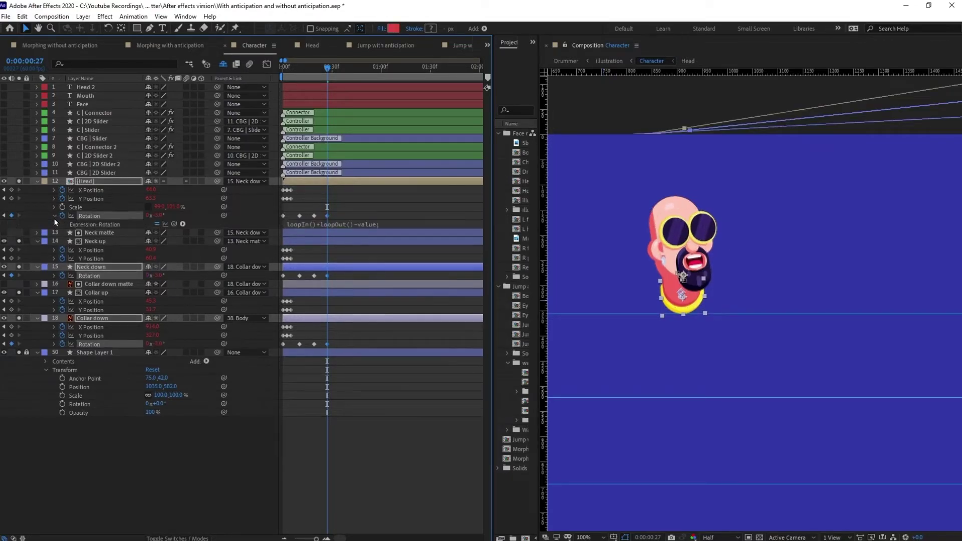
left_click_drag(320, 230, 321, 251)
left_click(54, 267)
left_click(321, 275)
key("BackSpace")
left_click(321, 294)
left_click(54, 336)
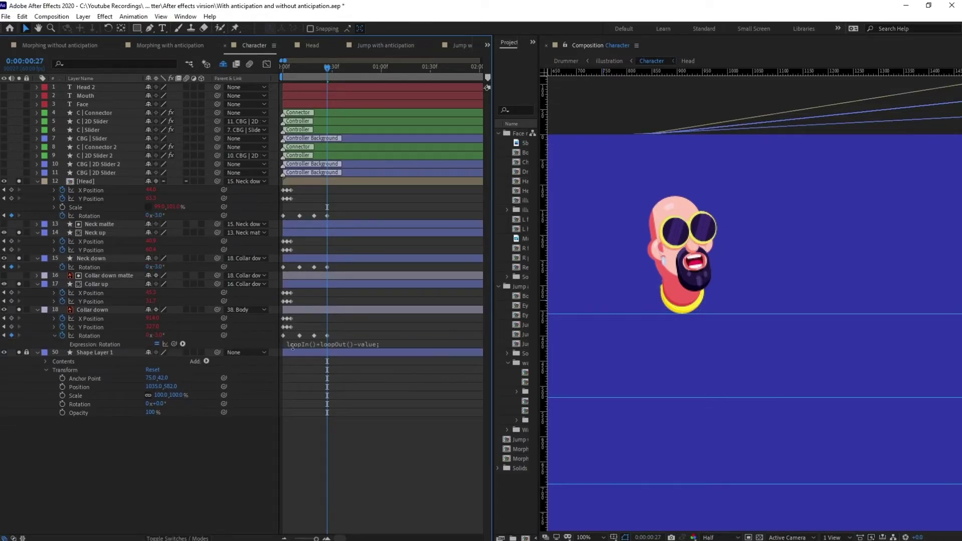
left_click(320, 345)
key("BackSpace")
left_click(344, 298)
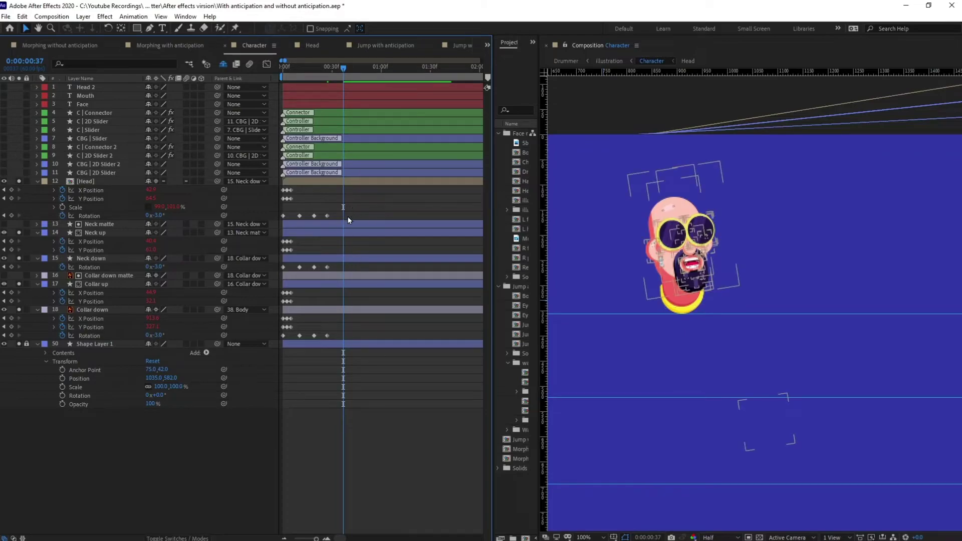
- Set the Rotation of the Head, Neck down and Collar down layers to -1° at frame 37
left_click(160, 216)
key("Return")
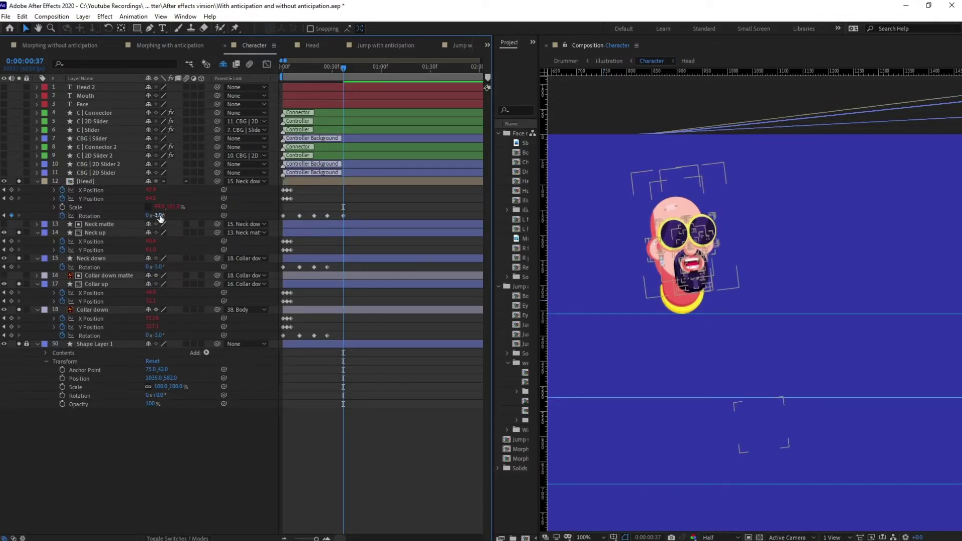
left_click(159, 266)
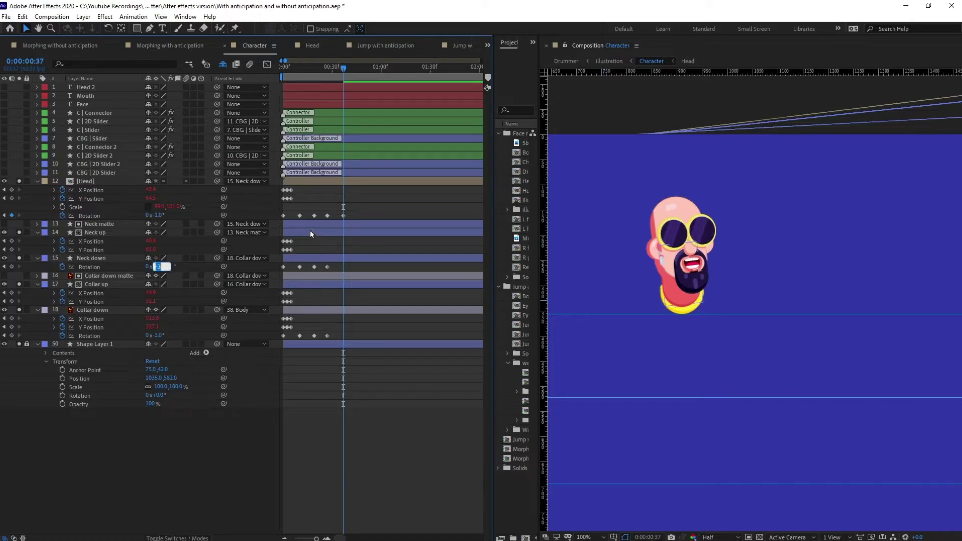
type("-1")
key("Return")
left_click(154, 335)
type("-1")
key("Return")
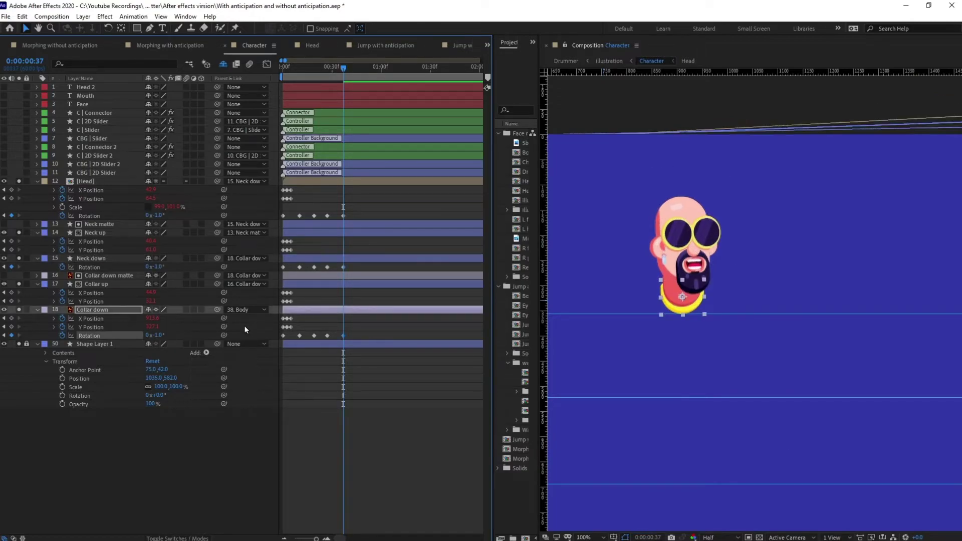
- Set the Head layer's Rotation to -2° at frame 43
key("Page_Down")
key("Page_Down")
key("Page_Down")
key("Page_Down")
key("Page_Down")
key("Page_Down")
key("Page_Down")
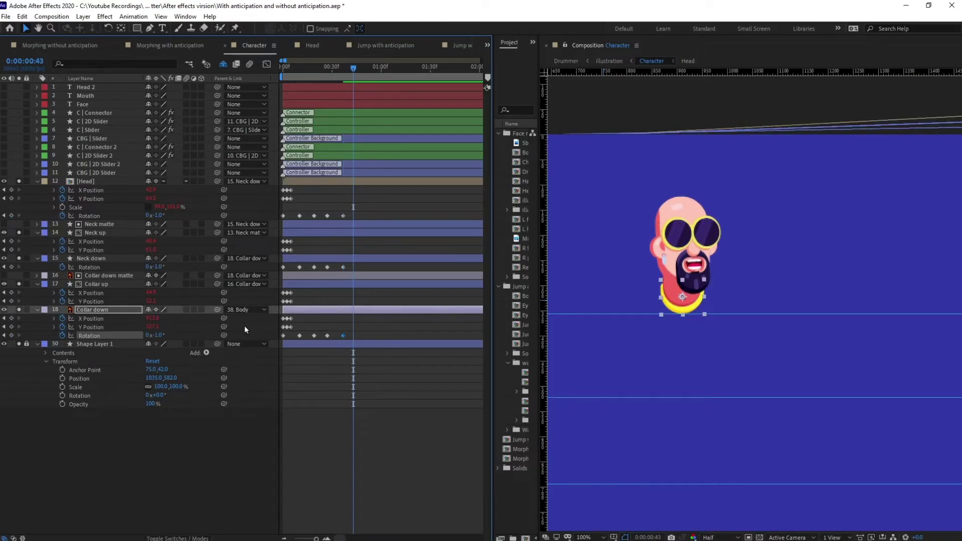
key("Page_Up")
left_click(158, 216)
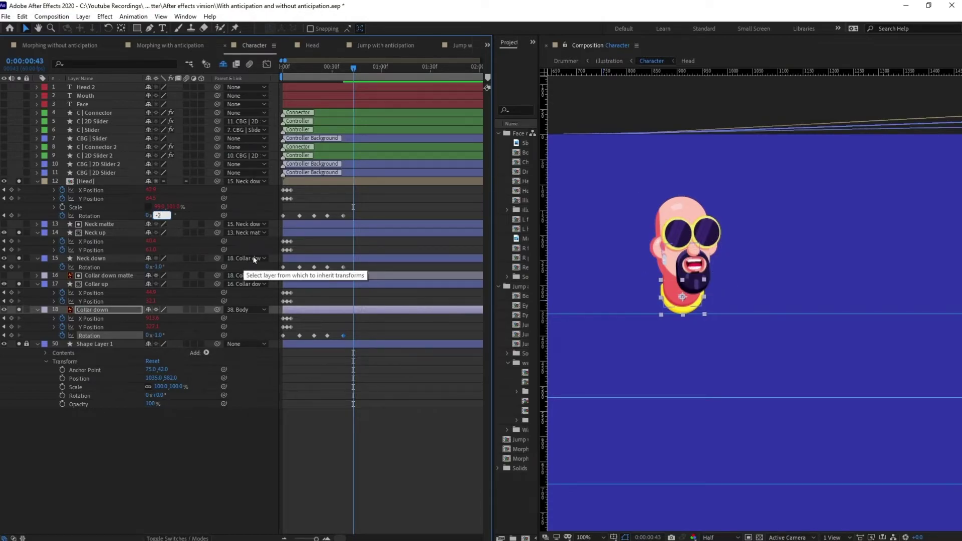
type("-2")
key("Return")
- Set the Rotation of the Neck down and Collar down layers to -2° at frame 43
left_click(158, 267)
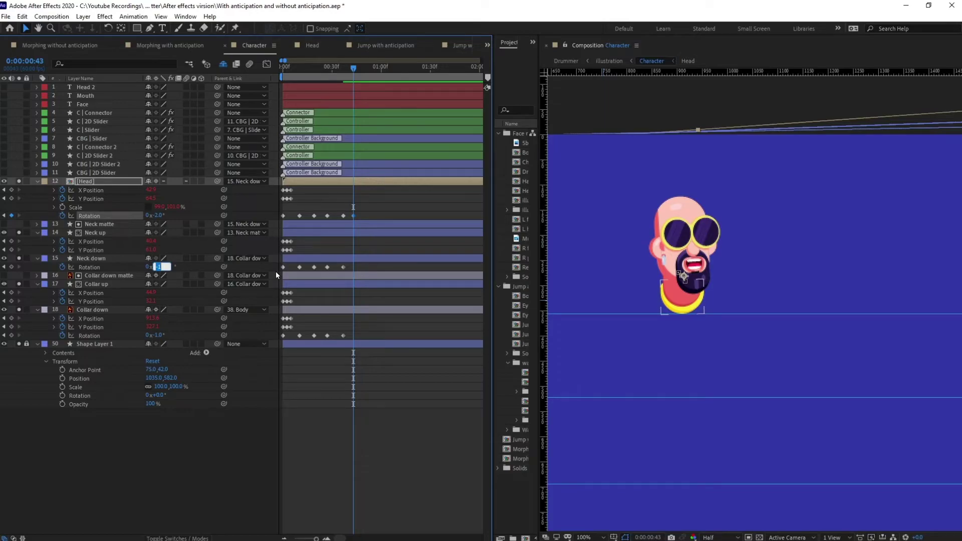
type("-2")
key("Return")
left_click(158, 335)
type("-2")
key("Return")
- Change the Rotation keyframes of the Head, Neck down and Collar down layers at frame 27 to -4°
key("j")
key("j")
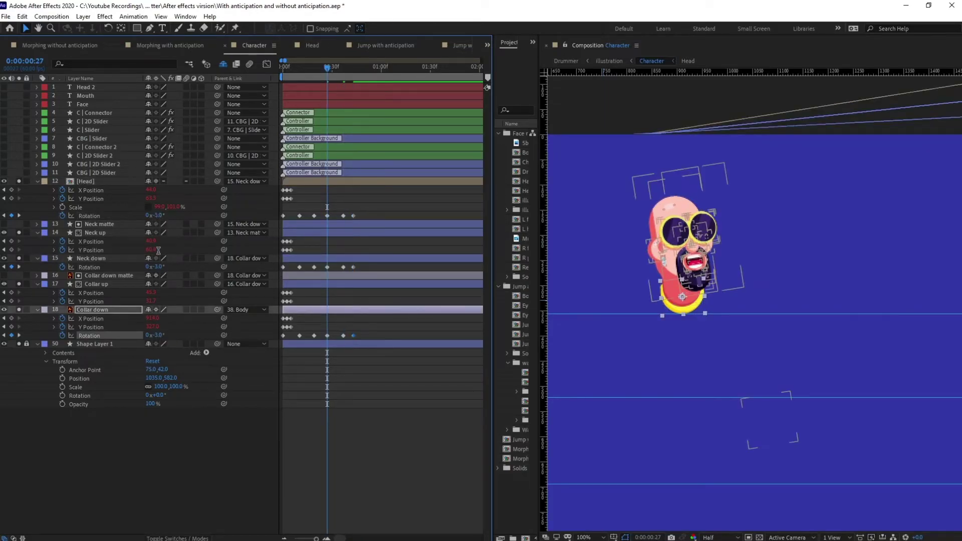
left_click(158, 216)
type("-4")
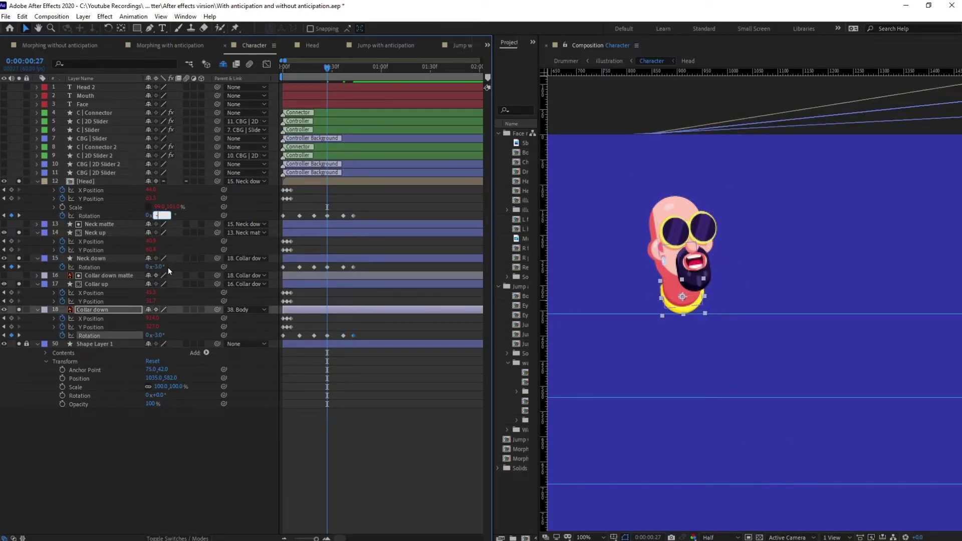
left_click(167, 267)
left_click(159, 335)
type("-4")
key("Return")
- Apply Easy Ease to all Rotation keyframes of the Head, Neck down and Collar down layers
left_click_drag(388, 210, 254, 227)
left_click_drag(366, 268, 264, 273)
left_click_drag(365, 337, 269, 345)
key("F9")
left_click(368, 426)
- Preview the eased head, neck and collar rotation from frame 0
left_click_drag(287, 68, 275, 67)
key("ctrl+a")
key("space")
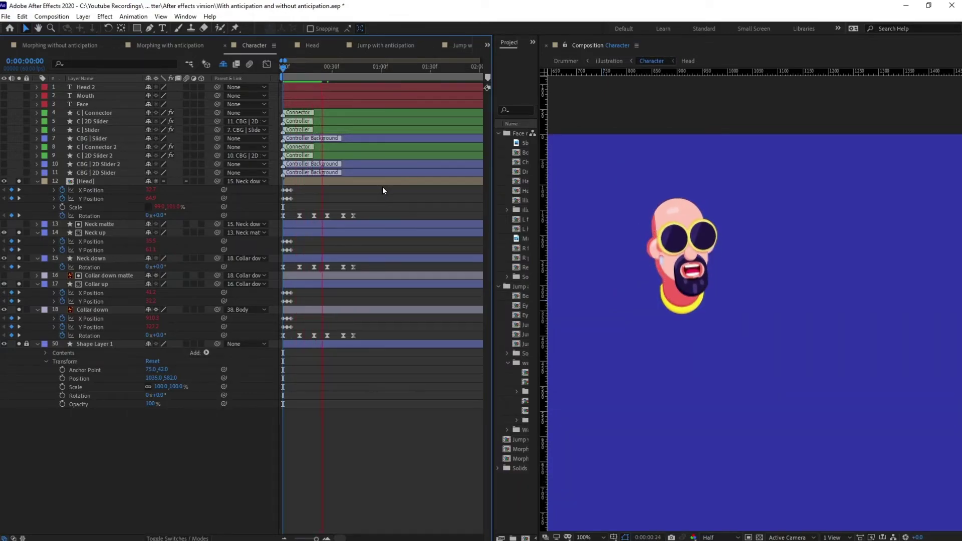
key("space")
- Shift all Rotation keyframes of the Head, Neck down and Collar down layers two frames so they start at frame 2
left_click_drag(367, 214, 290, 227)
left_click_drag(365, 271, 285, 272)
left_click_drag(358, 337, 283, 339)
left_click(280, 69)
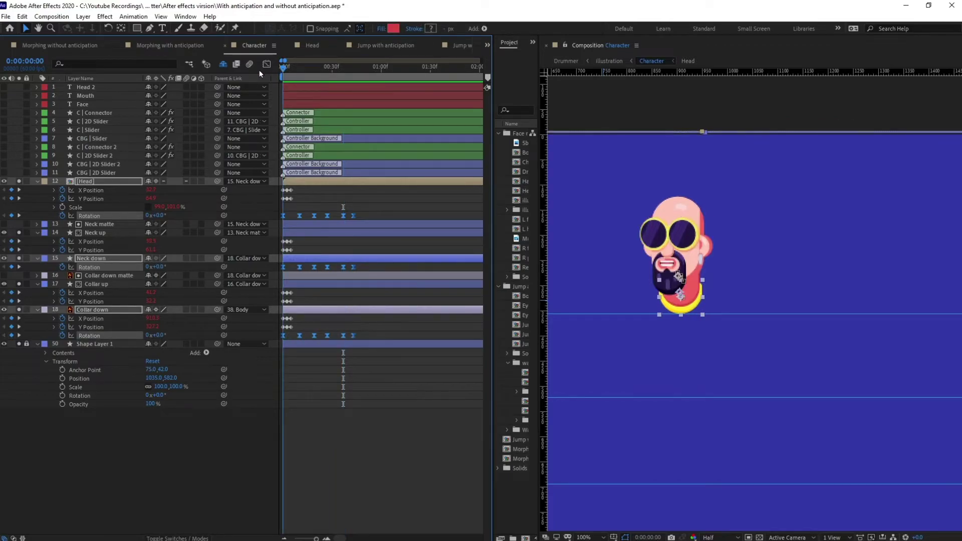
key("equal")
key("equal")
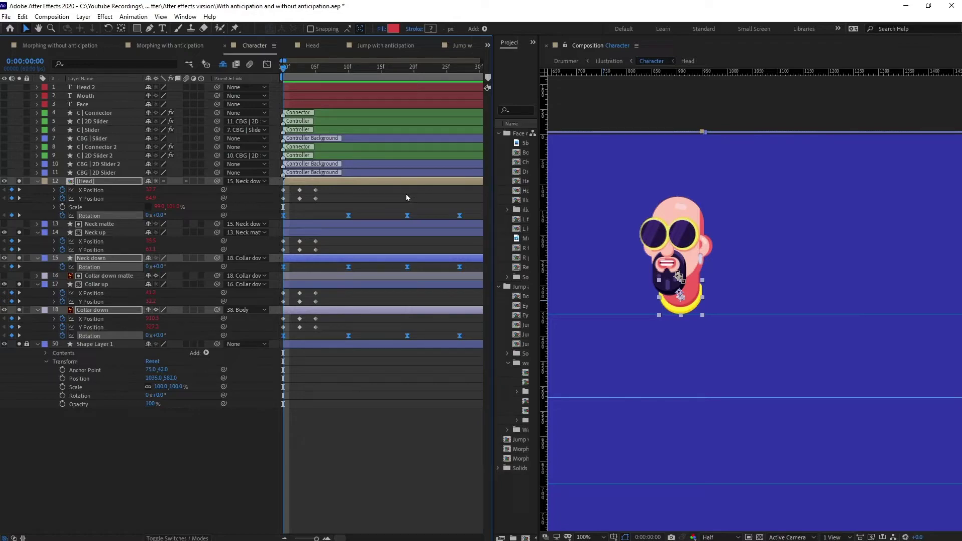
key("Page_Down")
key("Page_Down")
left_click_drag(283, 216, 296, 217)
- Stagger the Rotation keyframes so the Neck down layer's start at frame 4 and the Head layer's at frame 6
key("minus")
key("Page_Down")
key("Page_Down")
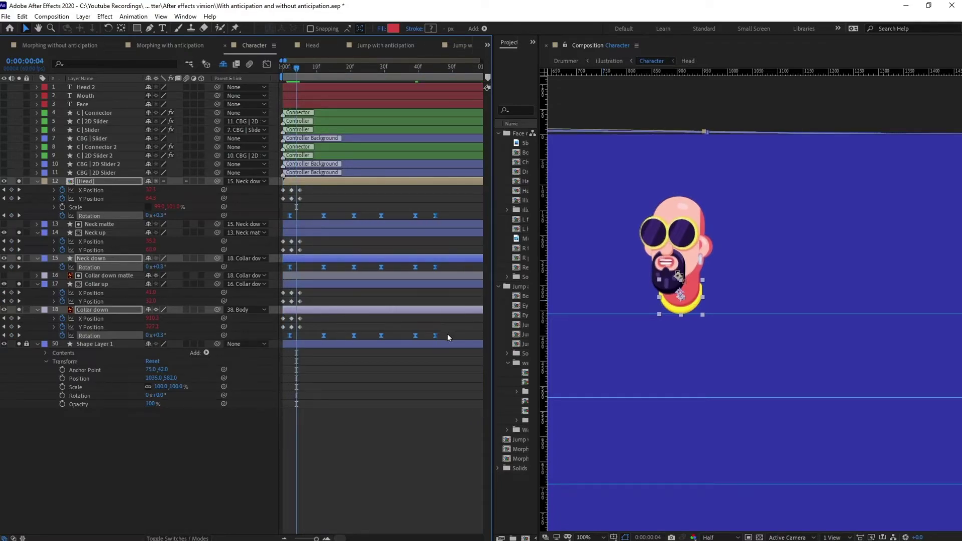
left_click_drag(290, 269, 448, 266)
key("Page_Down")
key("Page_Down")
left_click_drag(297, 216, 303, 216)
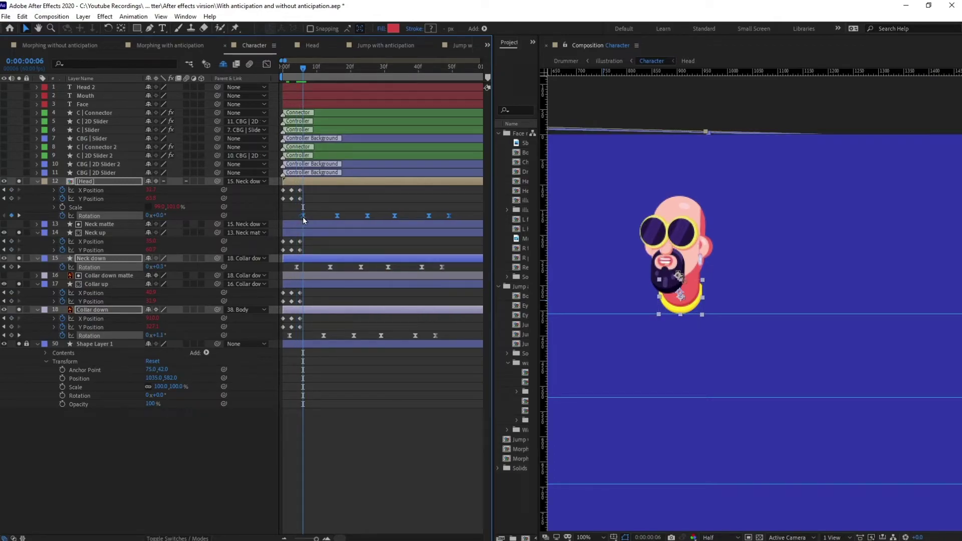
- Preview the Character composition from frame 0 to examine the staggered rotation
left_click(283, 72)
left_click(340, 197)
key("minus")
key("minus")
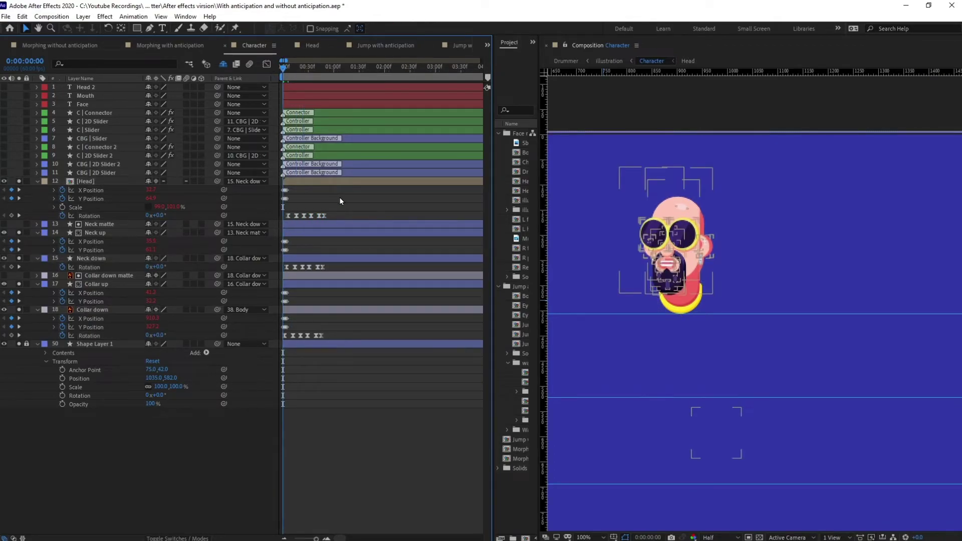
key("space")
key("space")
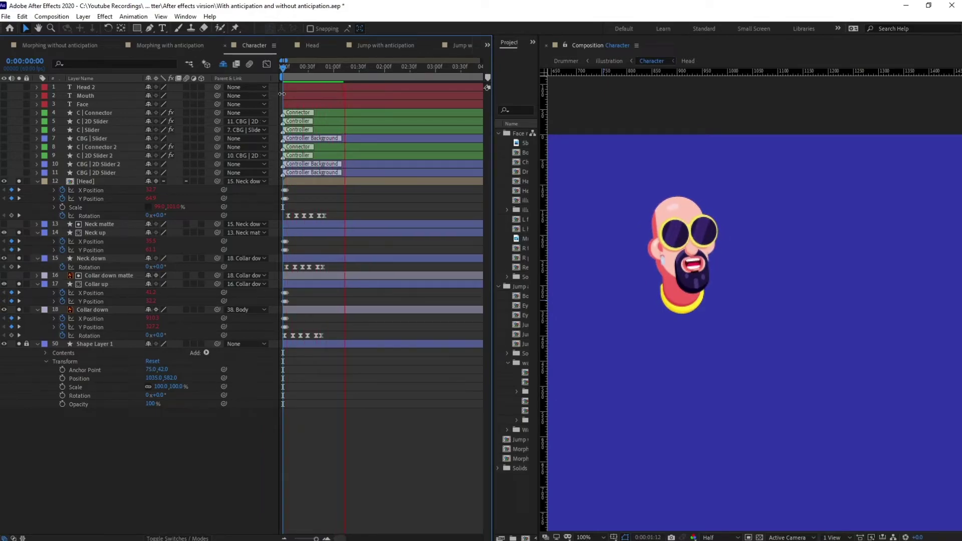
- End the Character composition's work area at 0:00:01:26 and replay the head turn from the start
key("space")
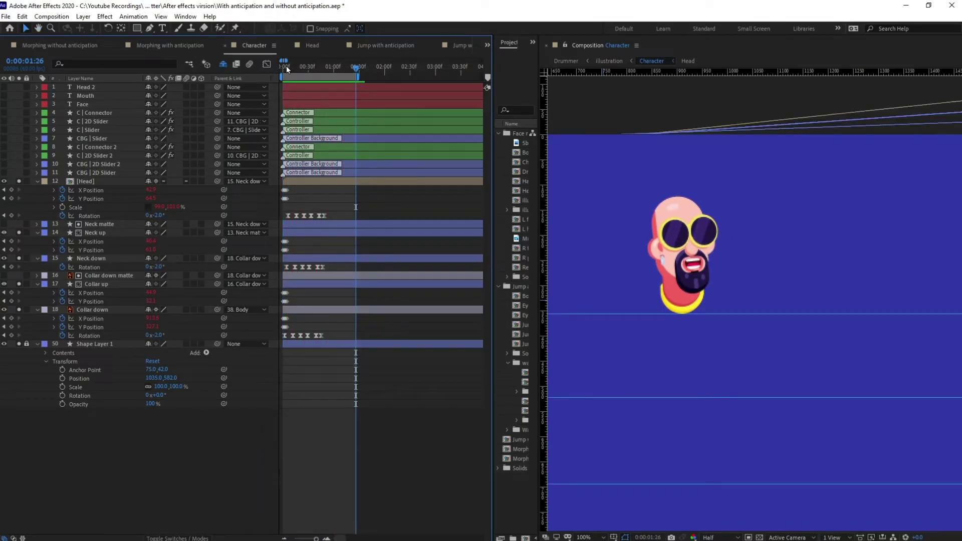
left_click_drag(286, 70, 279, 67)
key("space")
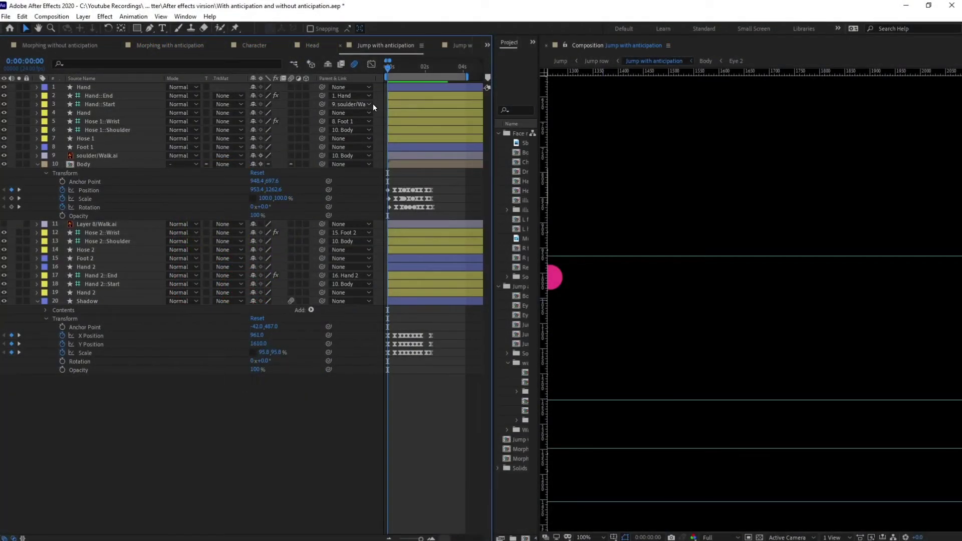
- Open the Jump without anticipation composition, fit the character in view and preview the jump
left_click(460, 45)
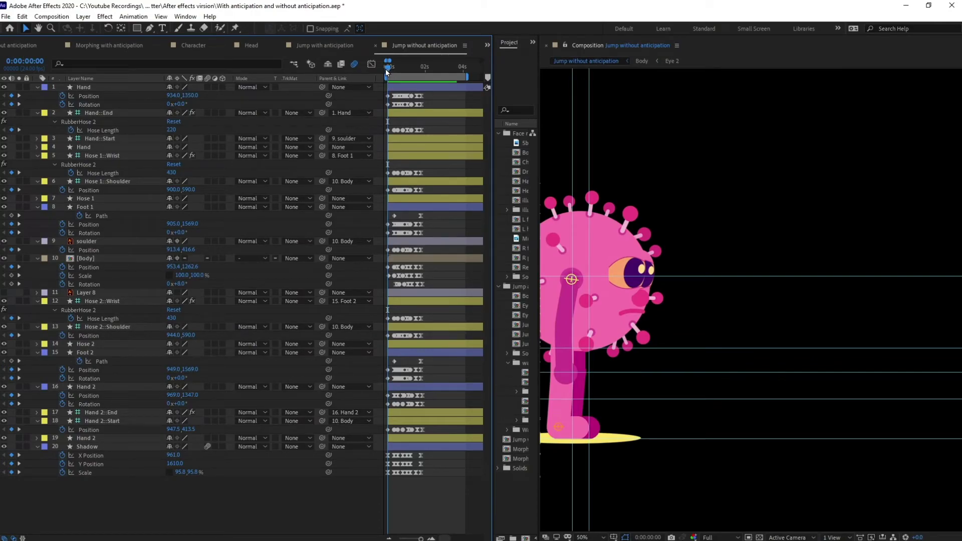
scroll(667, 182, "down", 2)
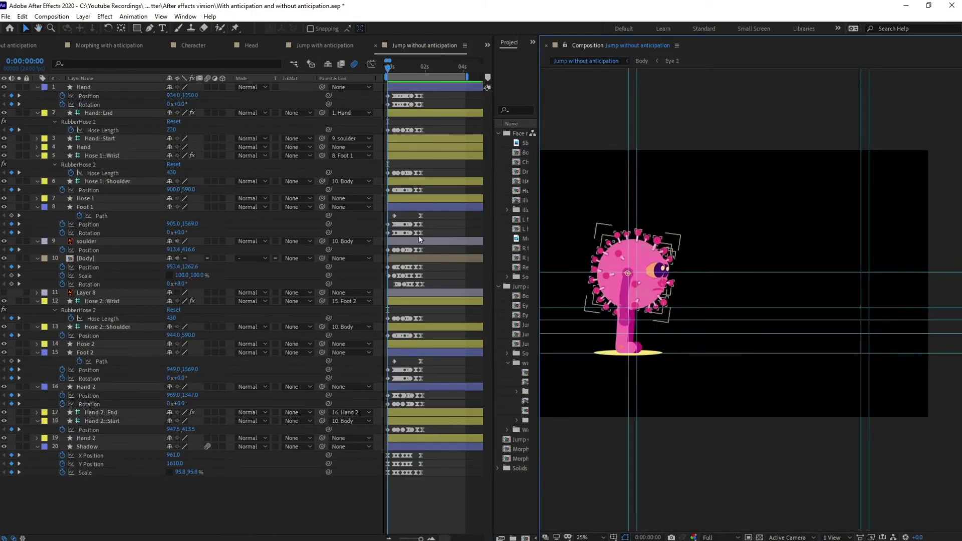
key("space")
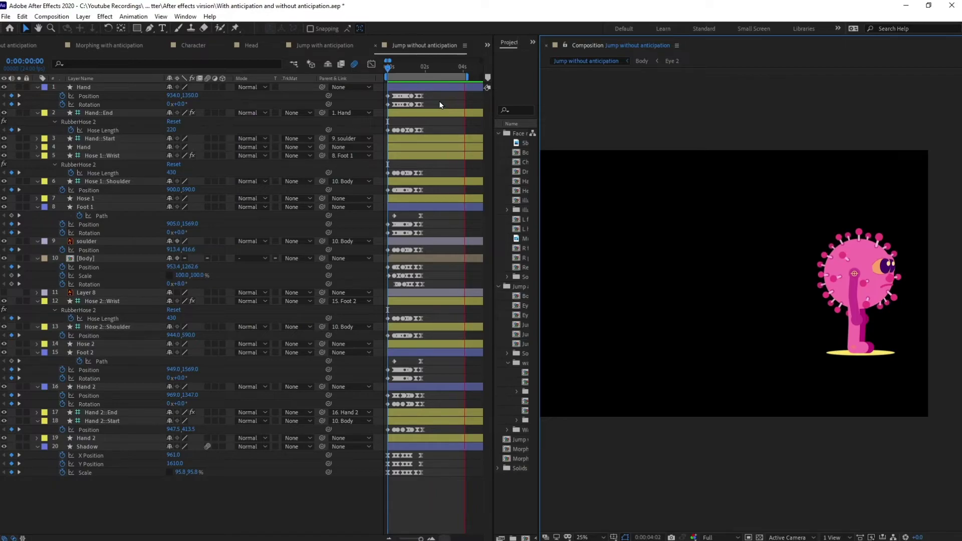
- Trim the end of the Jump without anticipation work area to about 3.5 seconds and replay from the start
left_click(454, 70)
key("n")
left_click_drag(418, 69, 376, 71)
key("space")
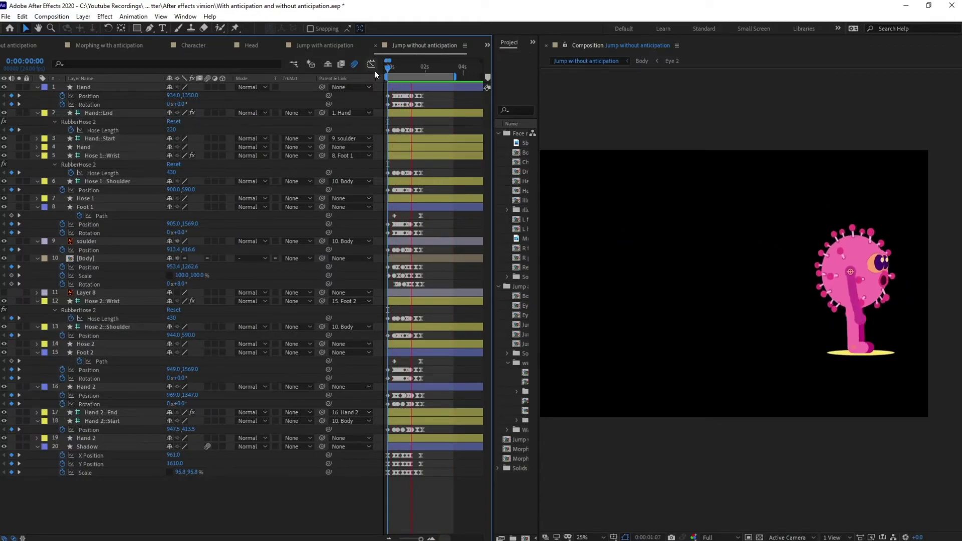
- Play the Jump with anticipation composition at 25% view and go to the anticipation pose at frame 9
left_click(317, 47)
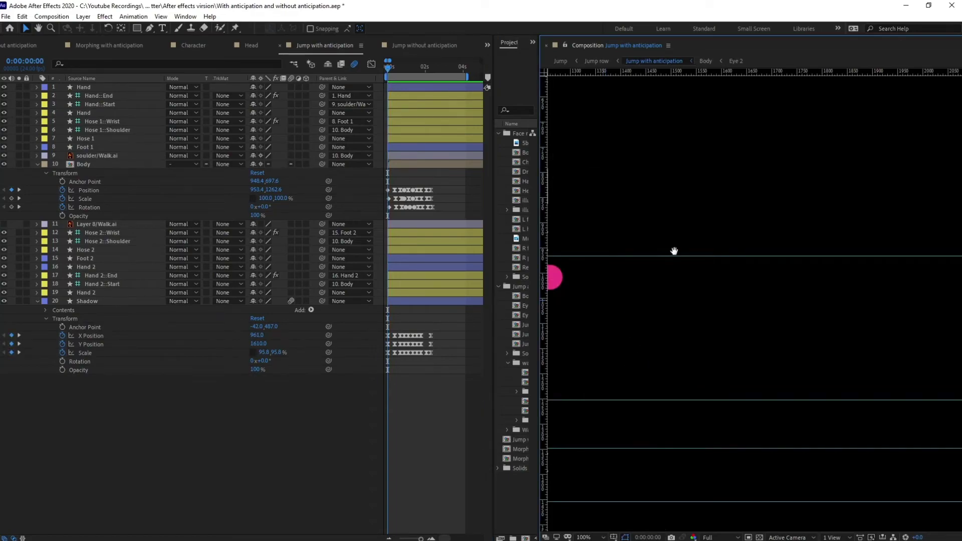
left_click_drag(670, 251, 777, 248)
scroll(724, 235, "down", 4)
key("space")
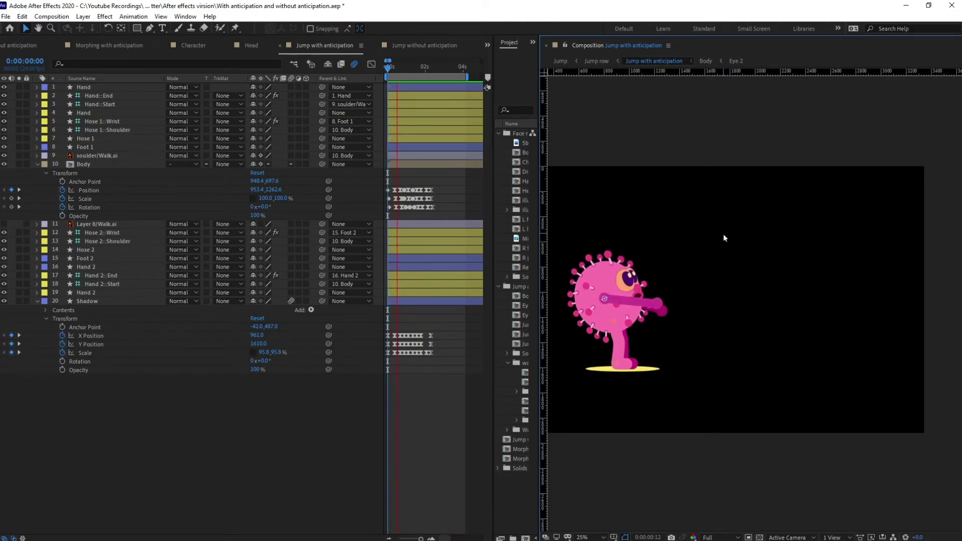
left_click(395, 69)
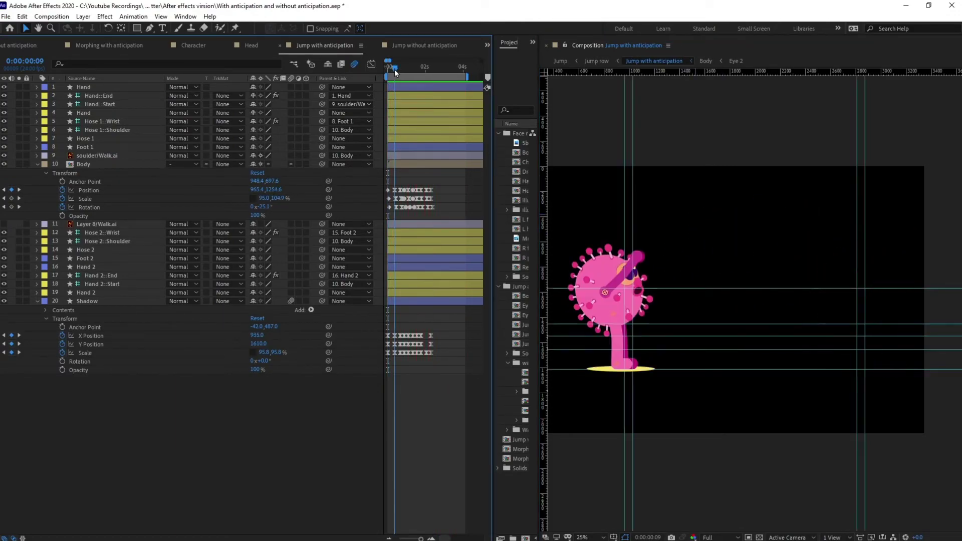
- Scrub the anticipated jump to the crouch at frame 17 and play the Jump without anticipation composition for comparison
left_click_drag(395, 69, 401, 75)
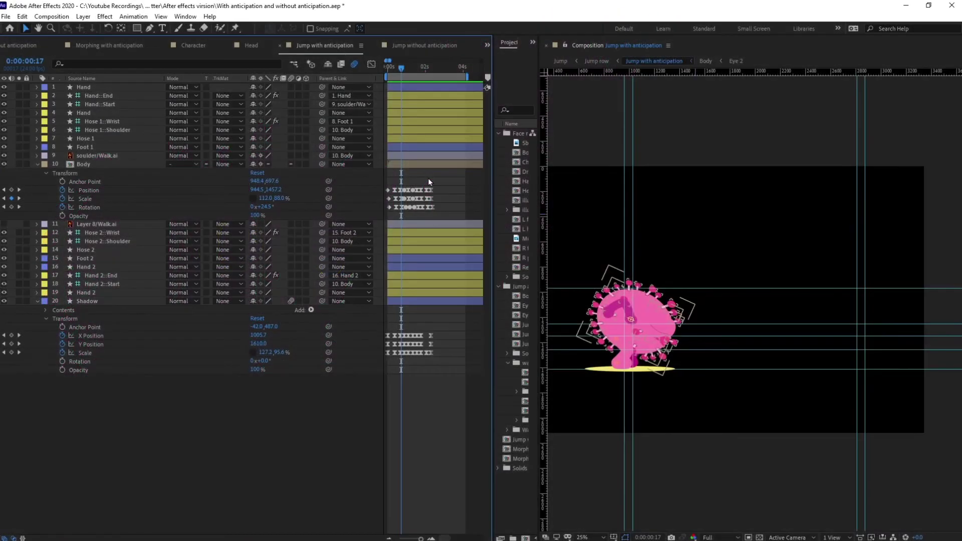
key("space")
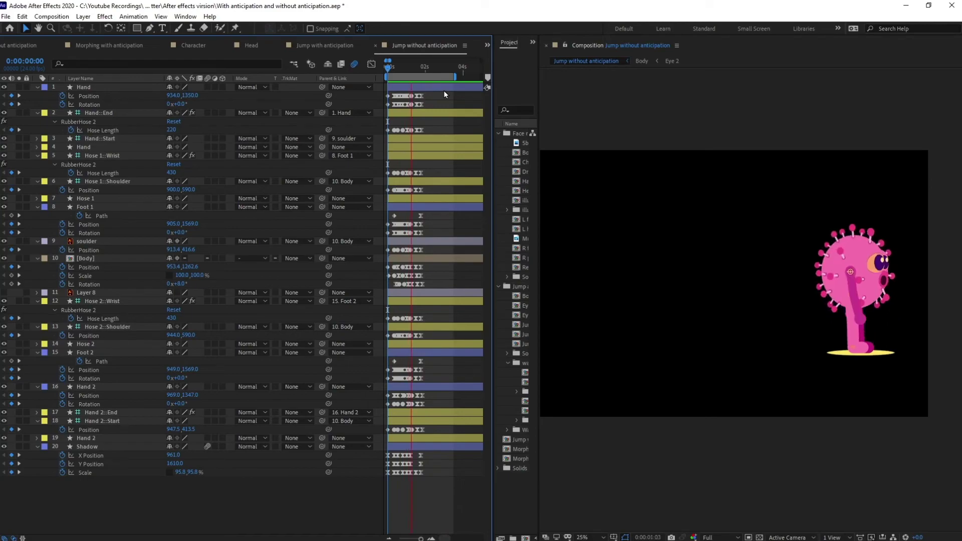
- Return to the Jump with anticipation composition and examine its opening frames up to the backward-leaning pose at frame 9
left_click(318, 46)
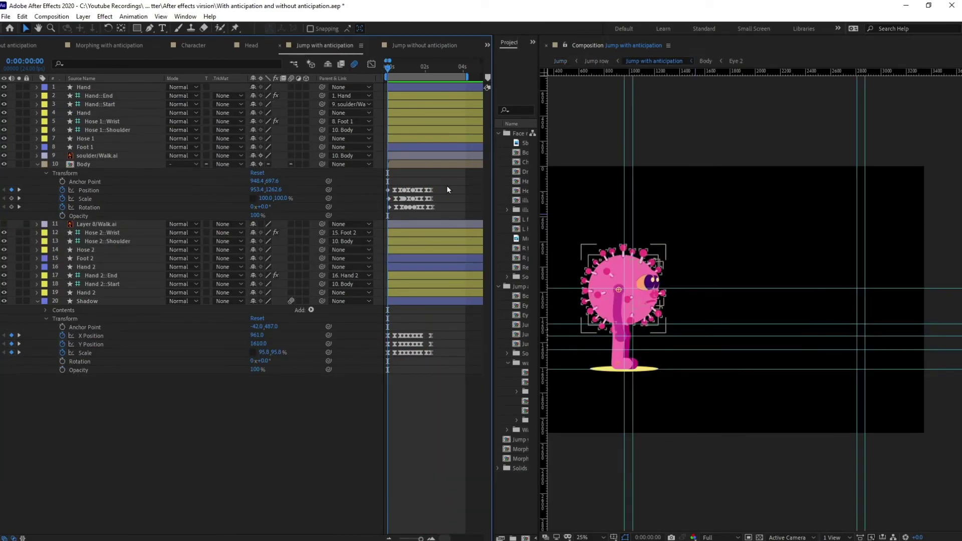
key("Page_Down")
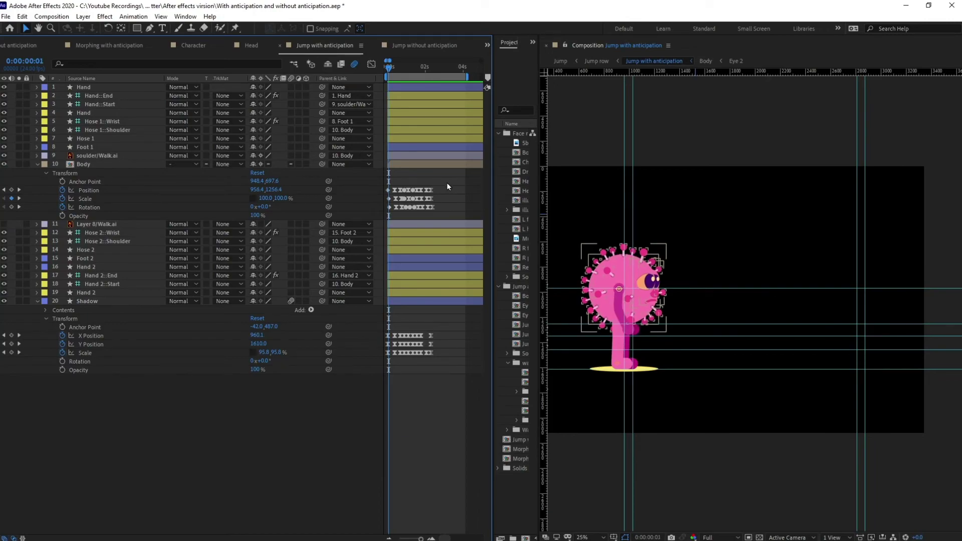
key("Page_Down")
key("equal")
key("equal")
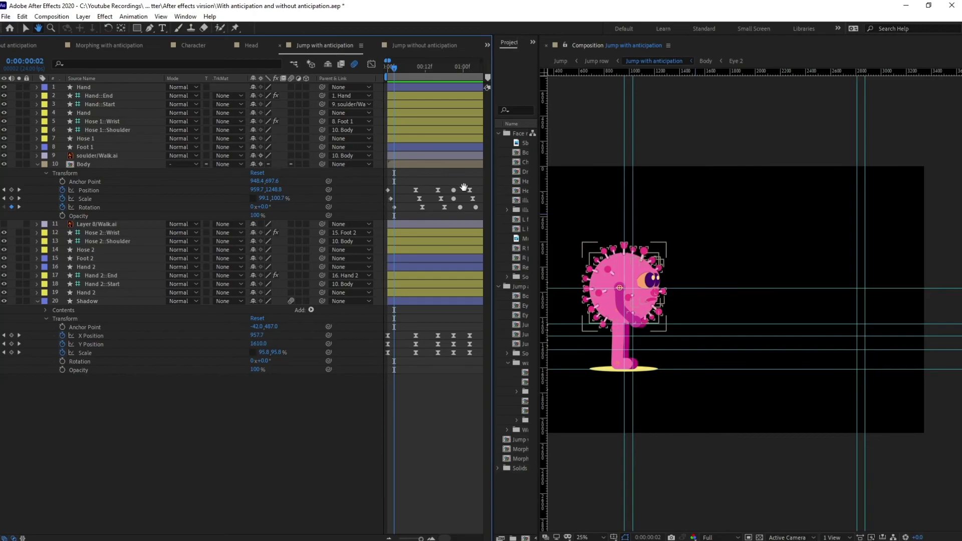
left_click_drag(386, 66, 405, 70)
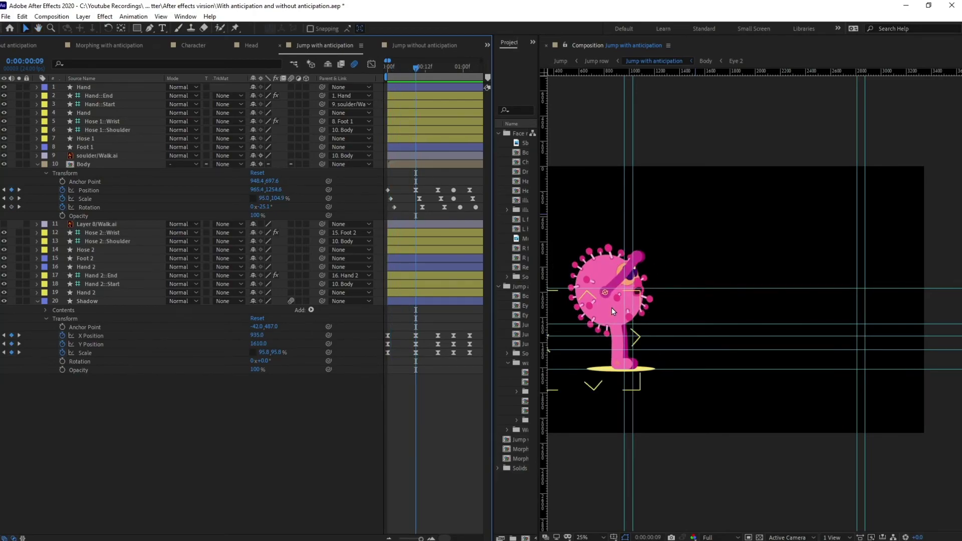
- Scrub the anticipated jump on to the crouch at frame 18 and return to the start of the timeline
key("minus")
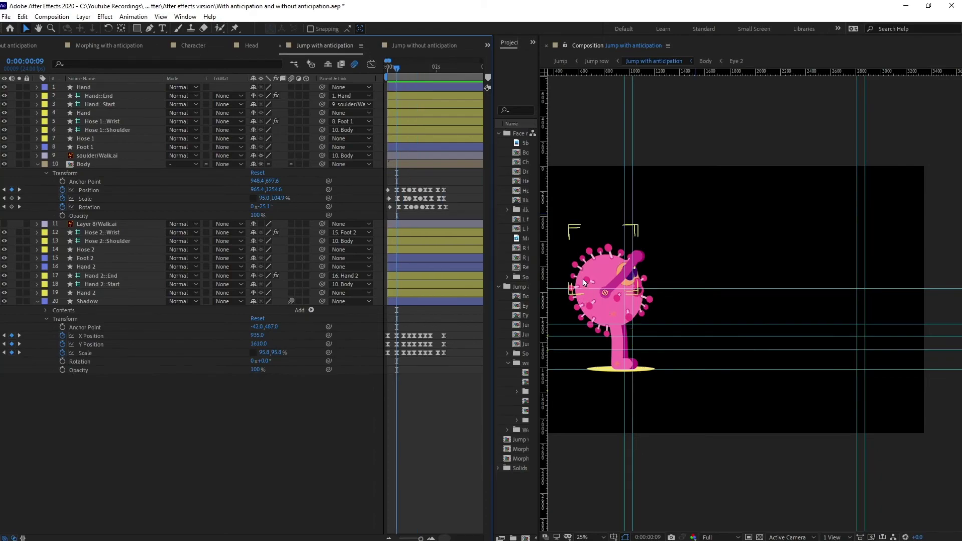
mouse_move(398, 68)
left_mouse_down()
mouse_move(431, 70)
mouse_move(406, 75)
left_mouse_up()
scroll(404, 80, "down", 3)
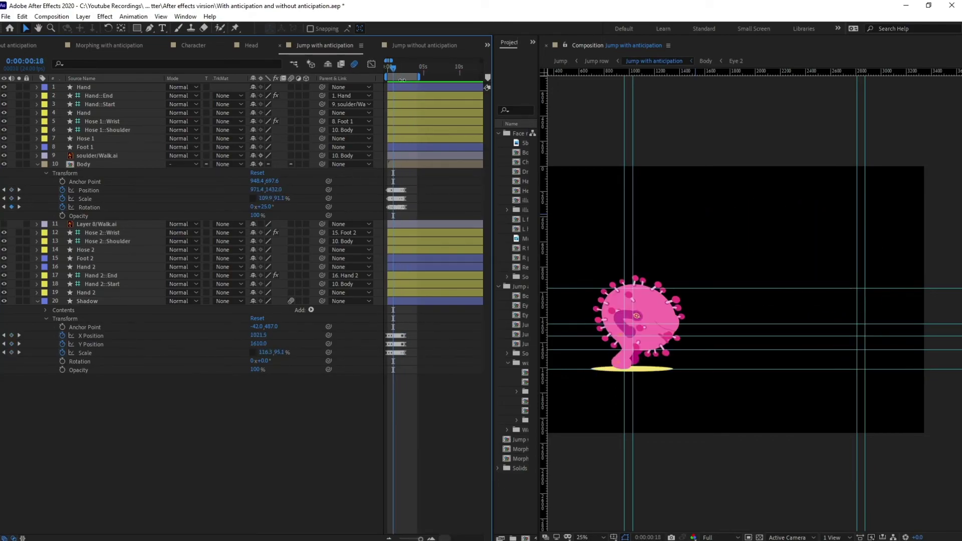
left_click(387, 70)
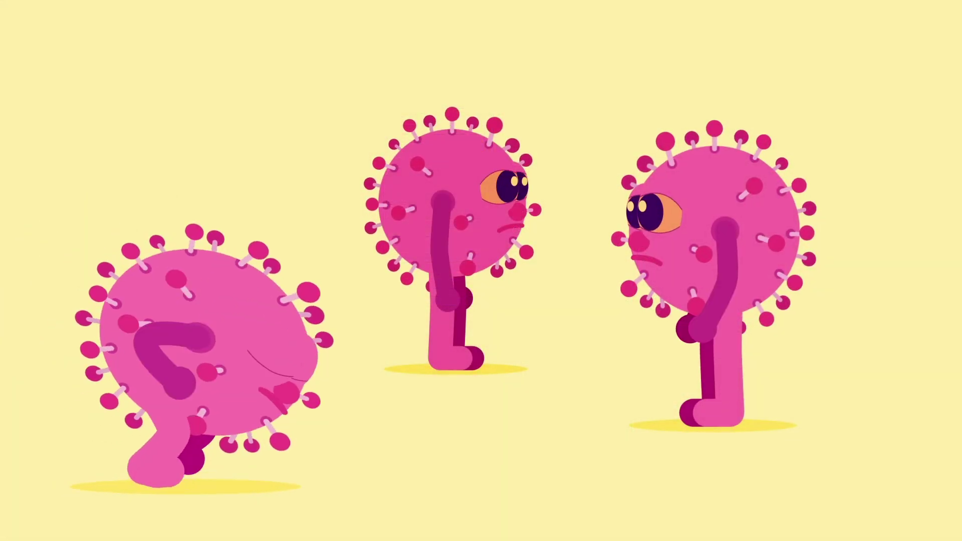